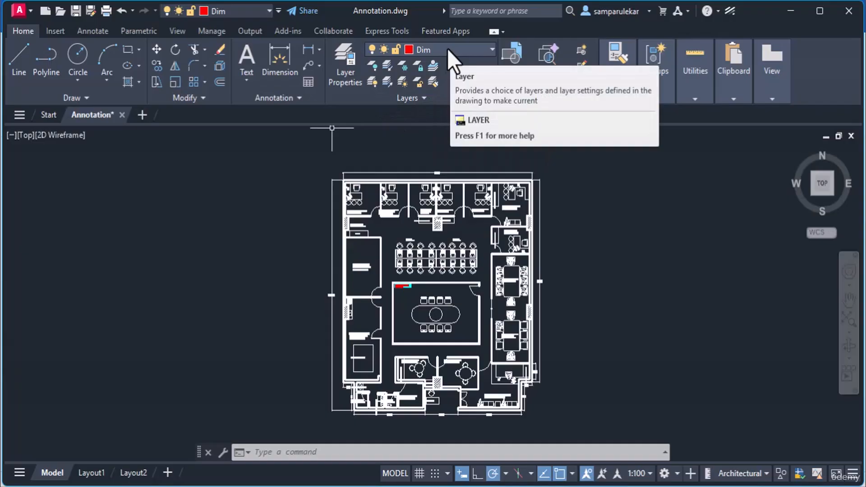
Step: Make Title Block the current layer and draw an 11" horizontal line to the right, starting in the empty area beside the floor plan
left_click(449, 50)
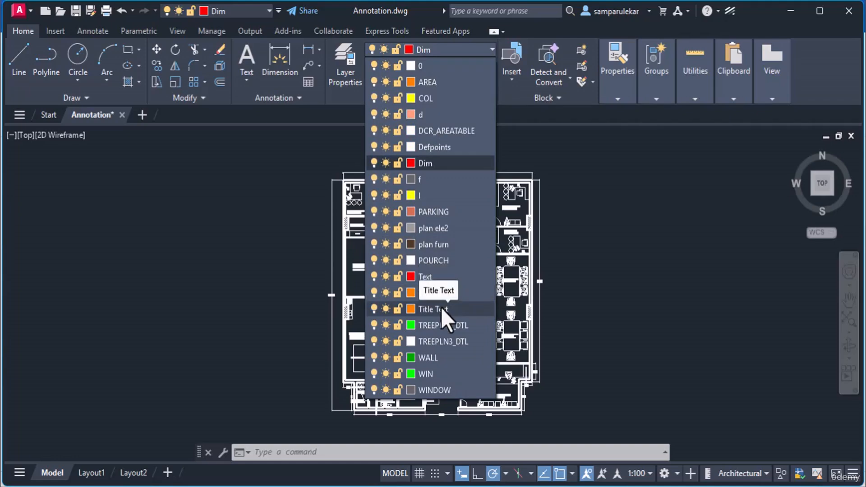
left_click(472, 290)
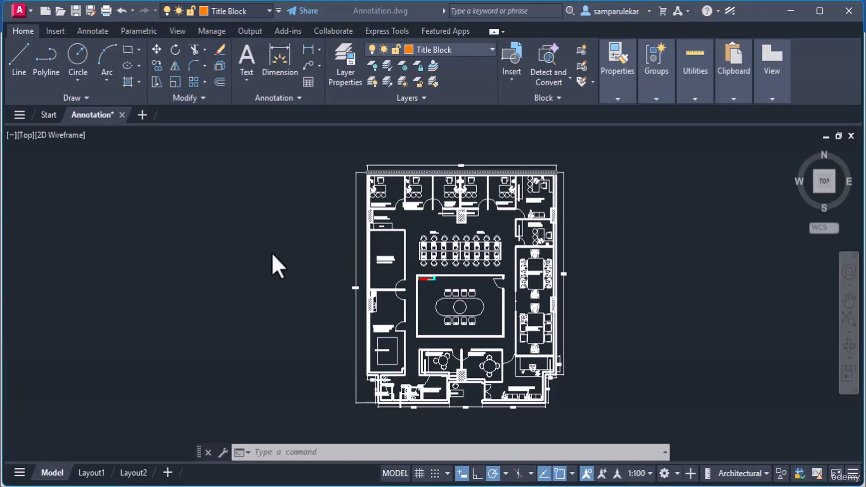
left_click(16, 69)
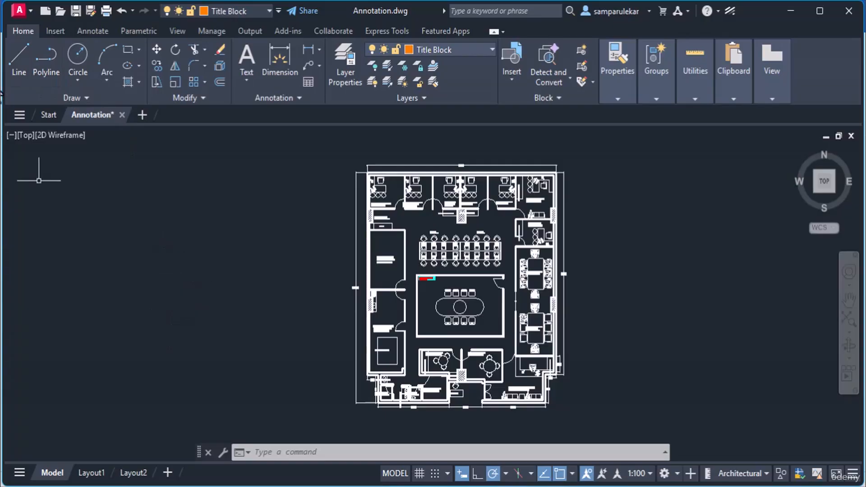
left_click(21, 58)
left_click(162, 275)
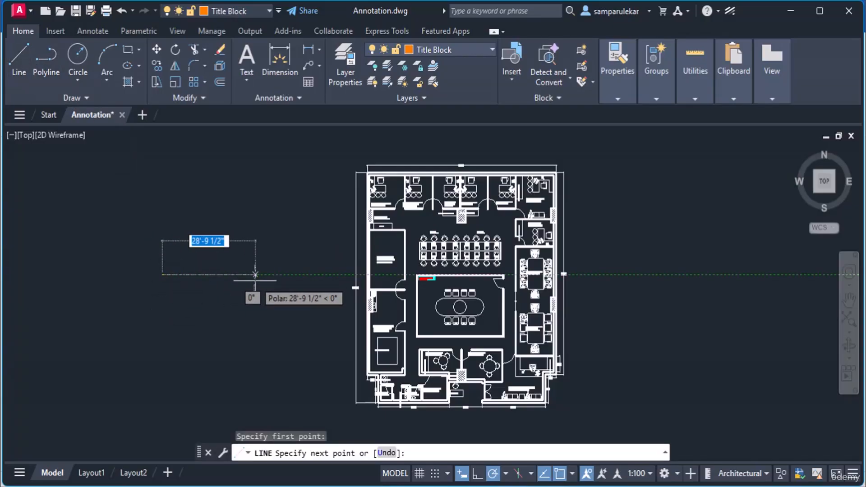
type("11\"")
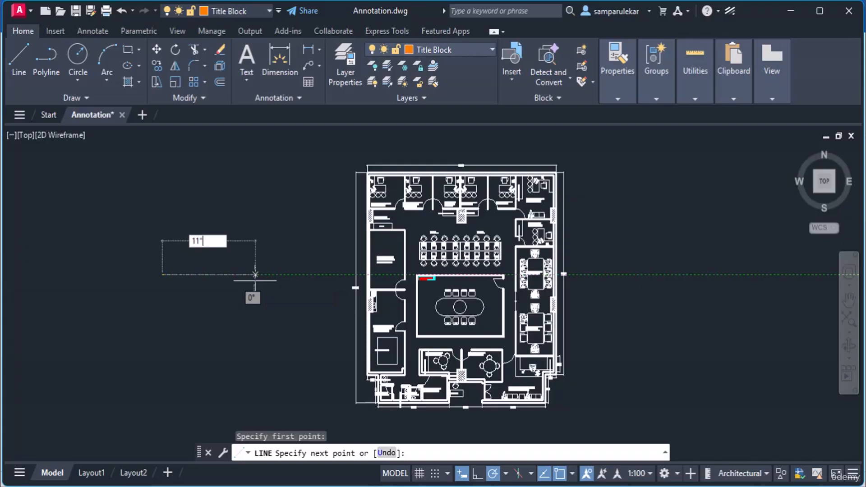
key("Return")
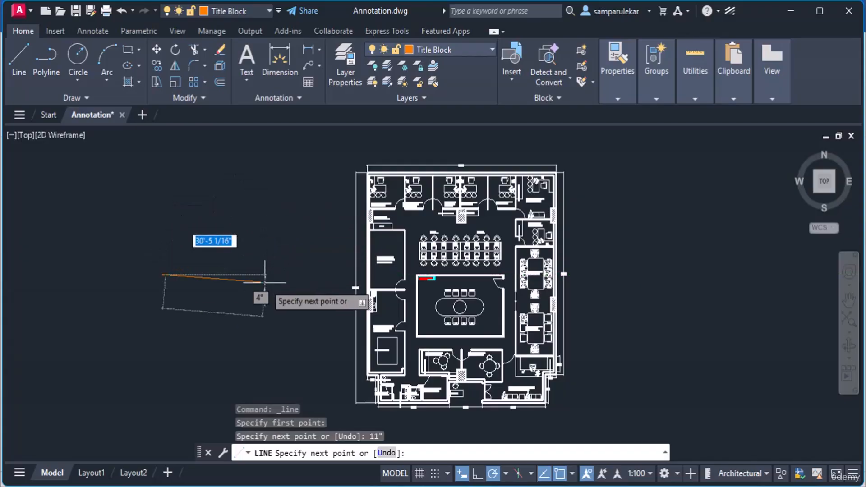
Step: Complete the rectangle from the line's right end with an 8.5" side upward and an 11" side leftward, and close it
scroll(182, 271, "up", 8)
middle_click_drag(190, 270, 459, 308)
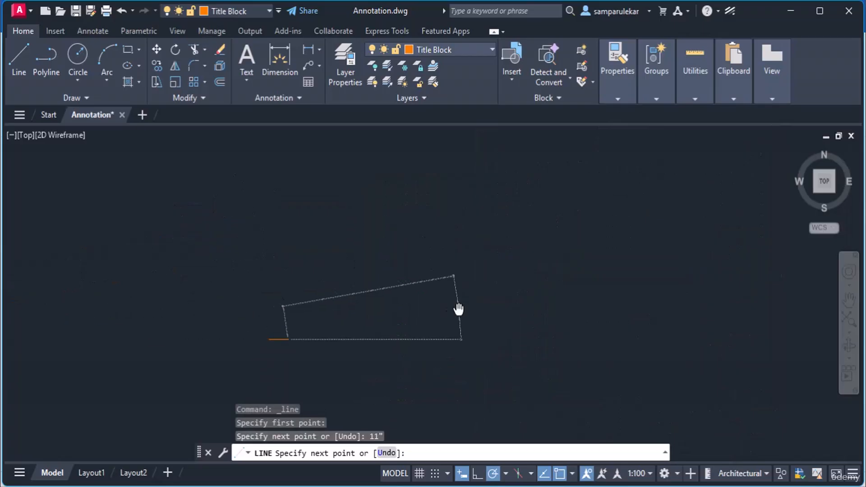
scroll(289, 352, "up", 10)
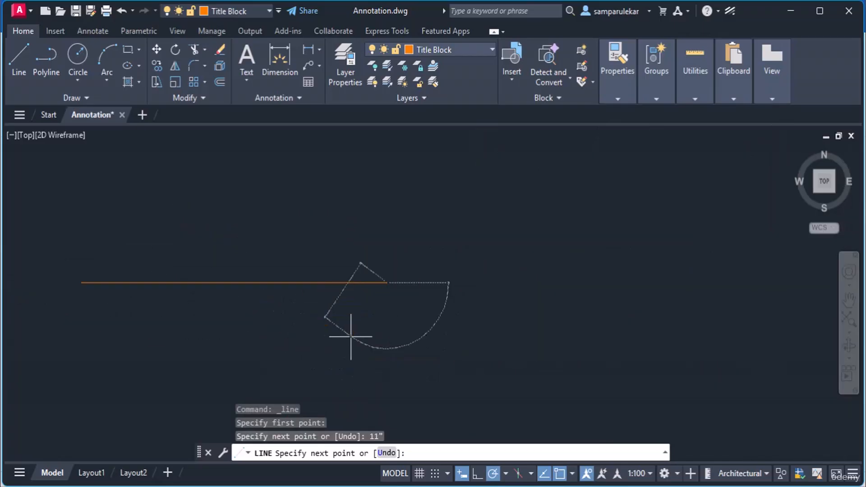
middle_click_drag(349, 340, 518, 411)
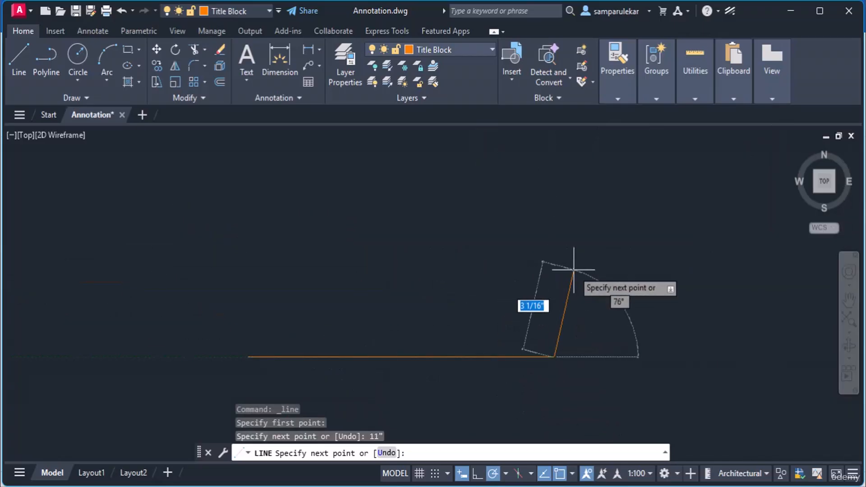
type("8.5\"")
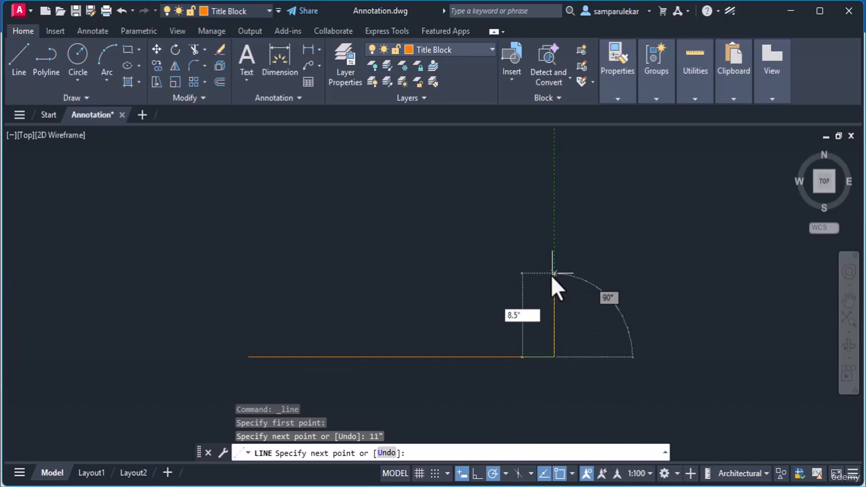
key("Return")
scroll(552, 275, "down", 4)
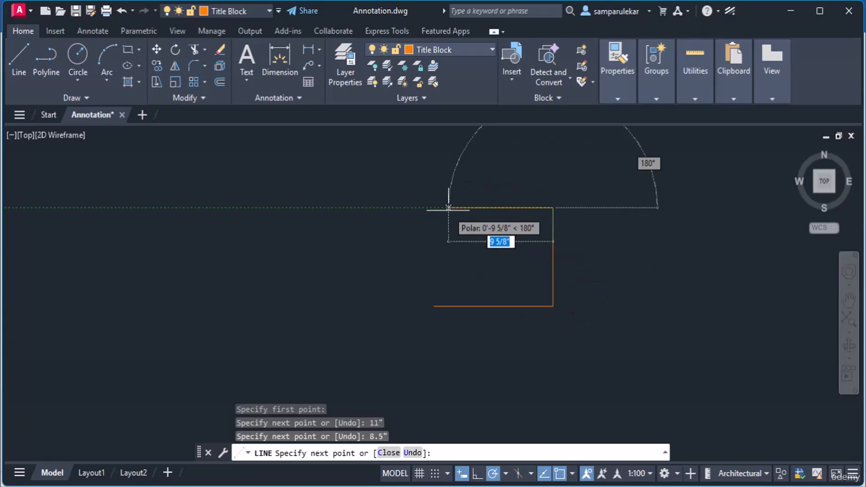
type("11\"")
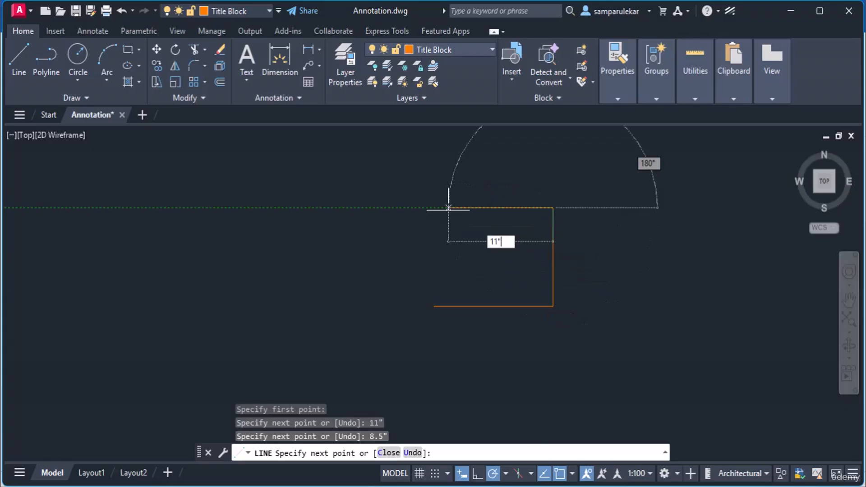
key("Return")
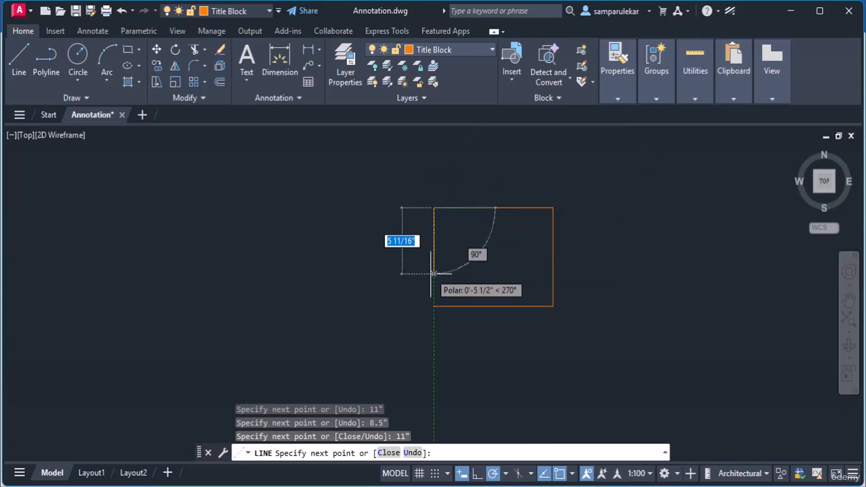
type("c")
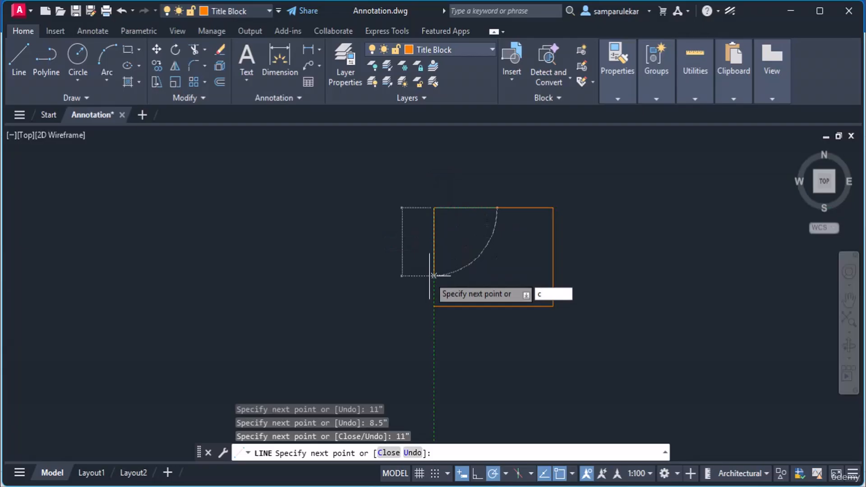
key("Return")
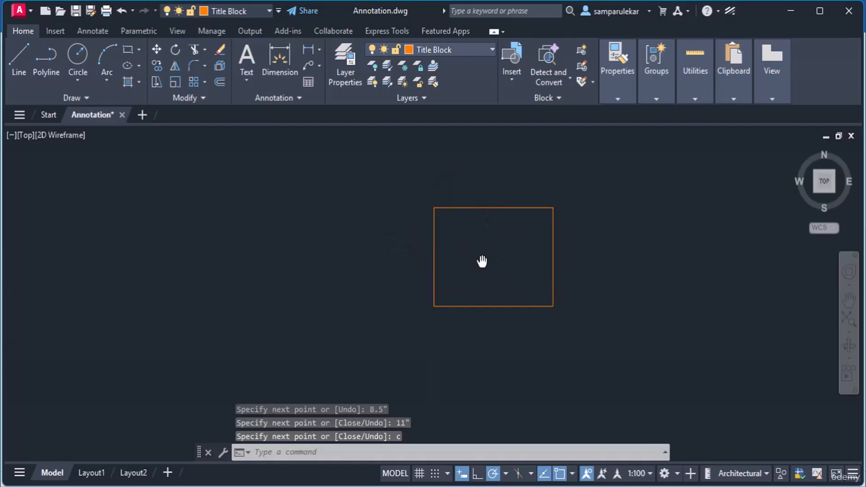
Step: Offset the rectangle's top and left sides 0.5" inward
mouse_move(481, 261)
middle_mouse_down()
mouse_move(383, 275)
mouse_move(383, 290)
middle_mouse_up()
scroll(382, 275, "up", 4)
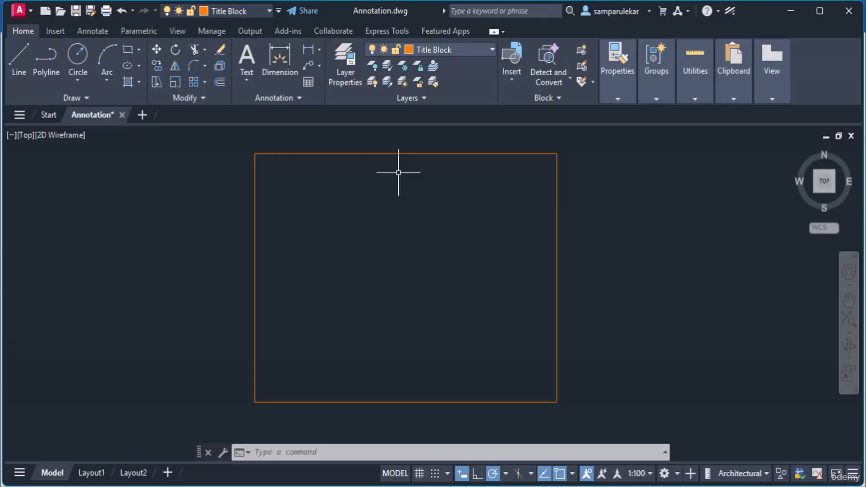
type("OFFSET")
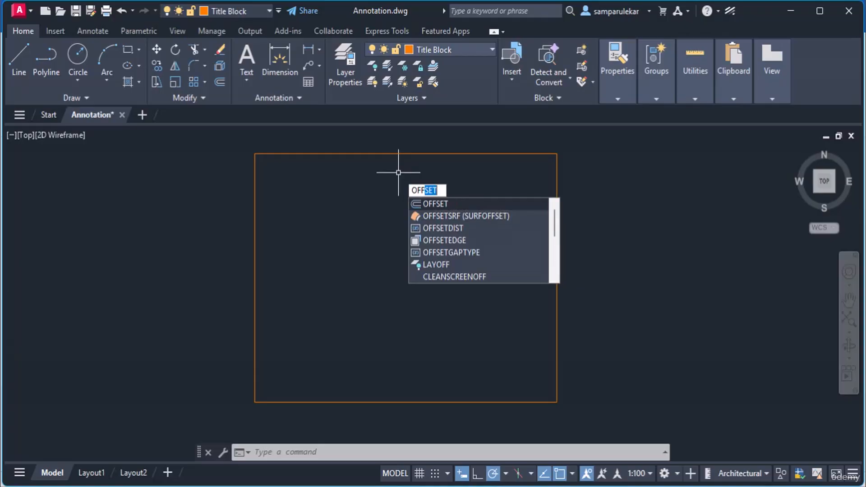
key("Return")
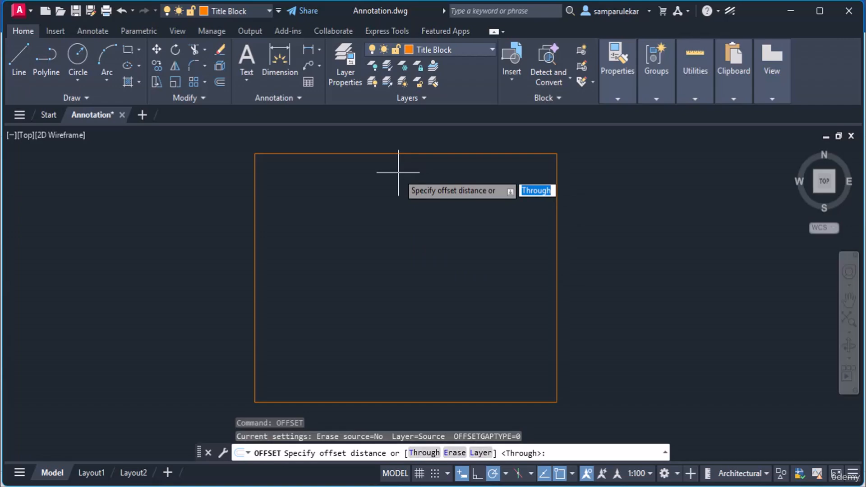
type("0.5")
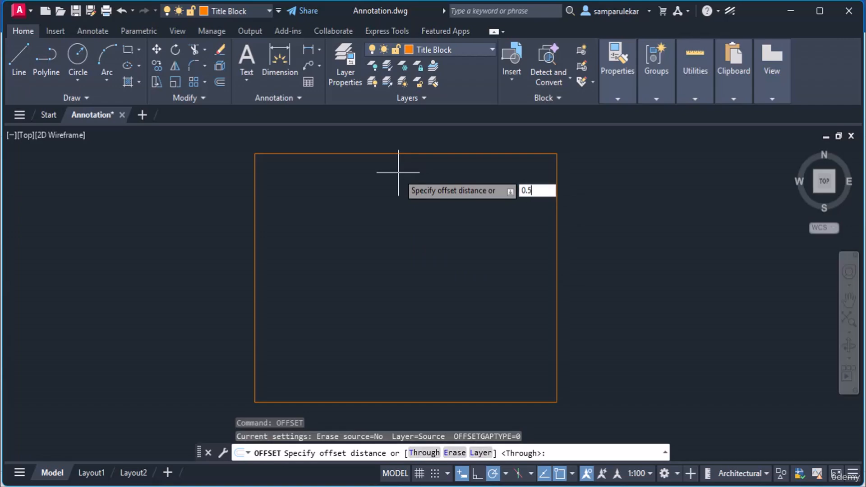
type("\"")
key("Return")
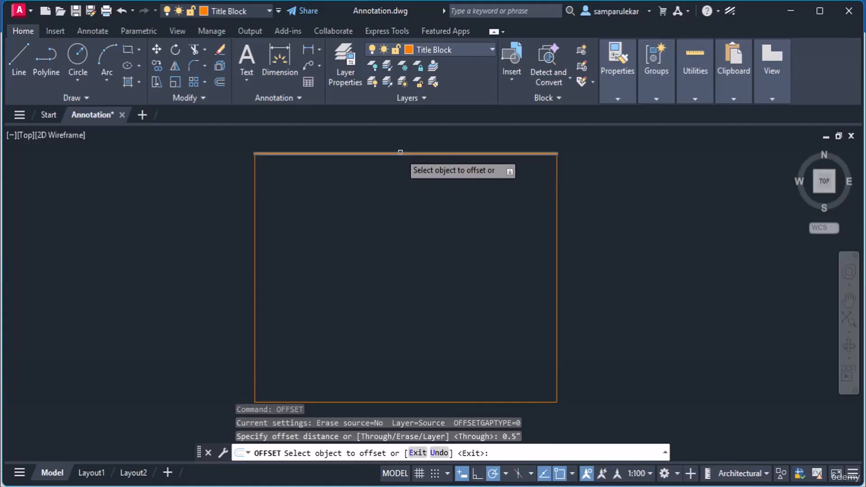
left_click(396, 158)
left_click(328, 207)
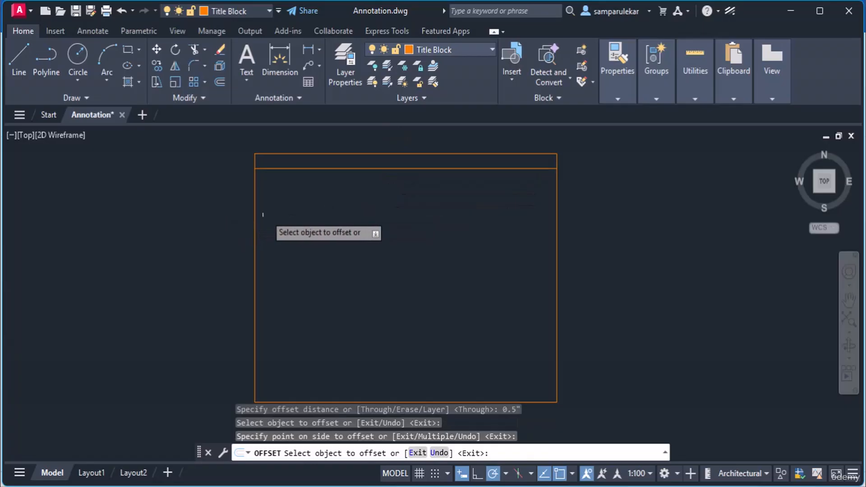
left_click(255, 199)
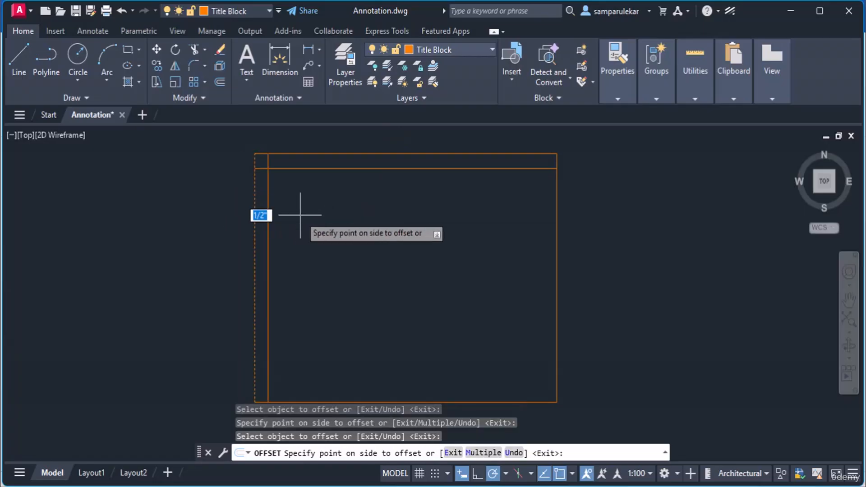
left_click(306, 221)
Step: Offset the rectangle's bottom and right sides inward by the same 0.5" and finish the Offset command
left_click(386, 402)
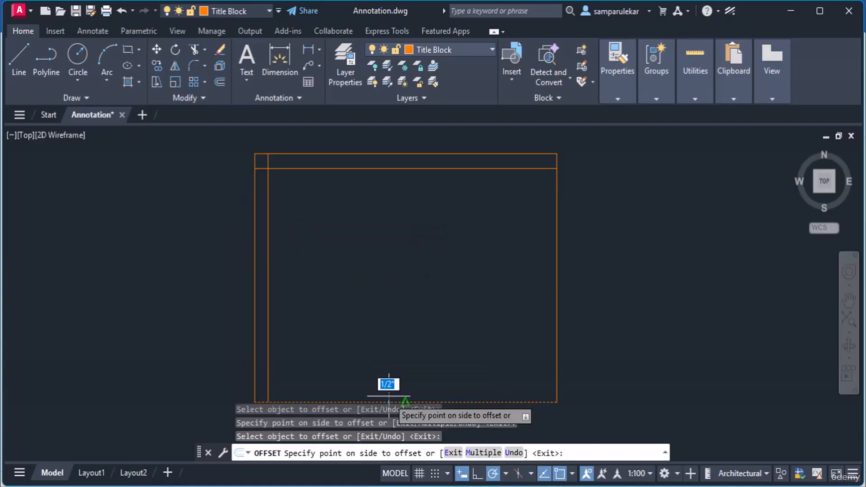
left_click(388, 386)
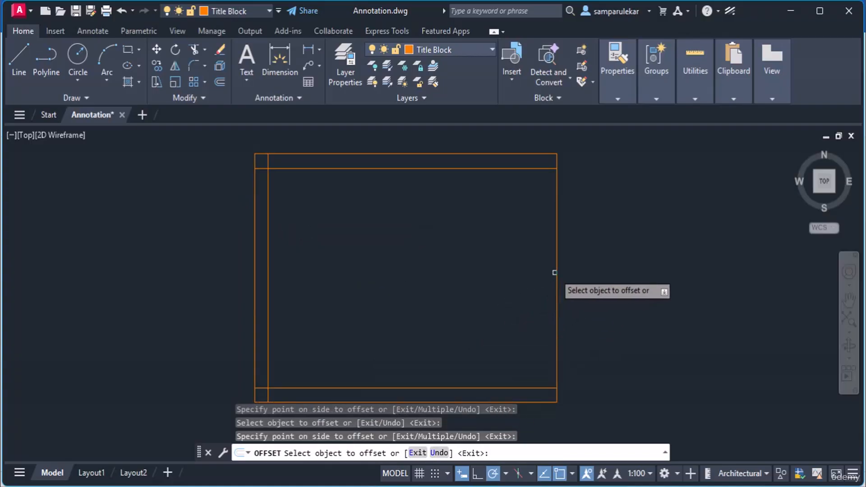
left_click(556, 273)
left_click(522, 278)
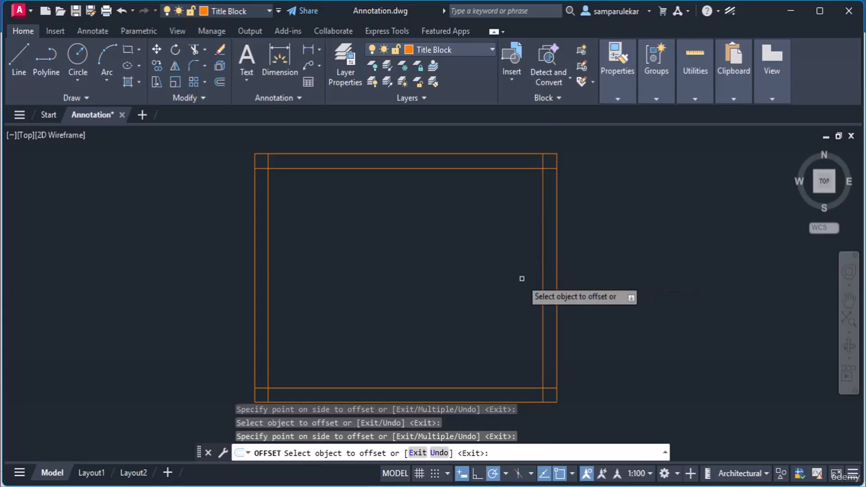
key("Return")
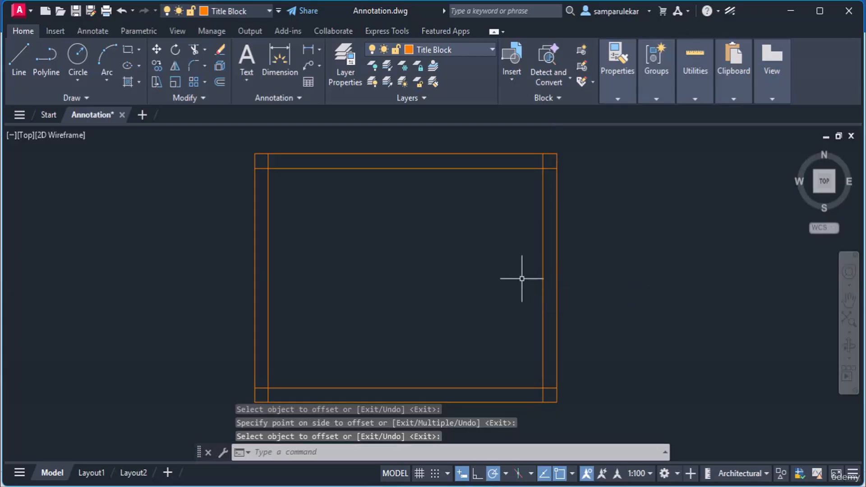
Step: Trim the offset lines' overhanging ends at the two upper corners of the inner border
type("TR")
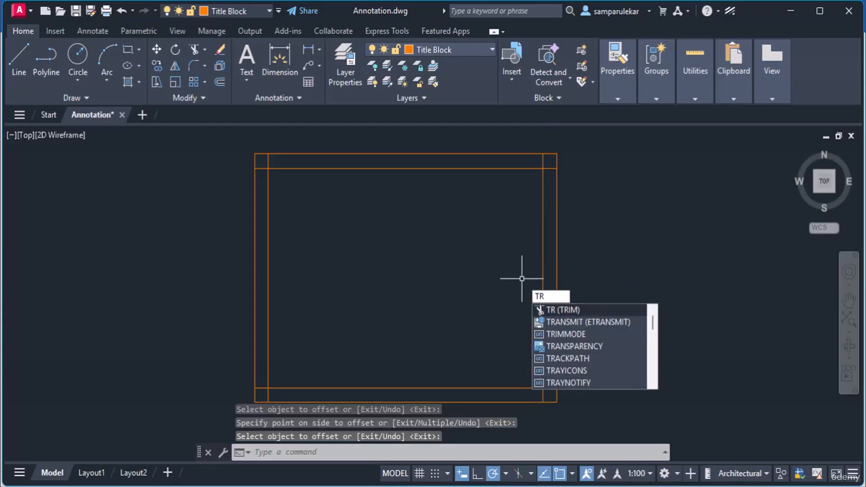
key("Return")
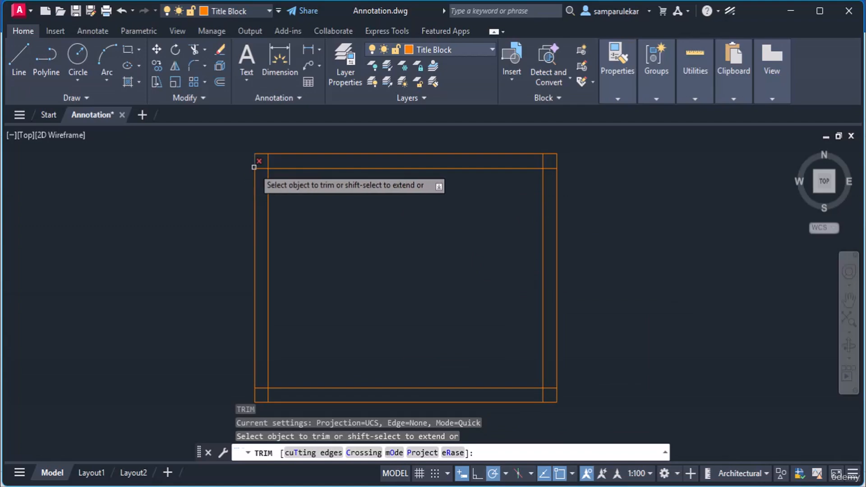
left_click(260, 166)
left_click(268, 160)
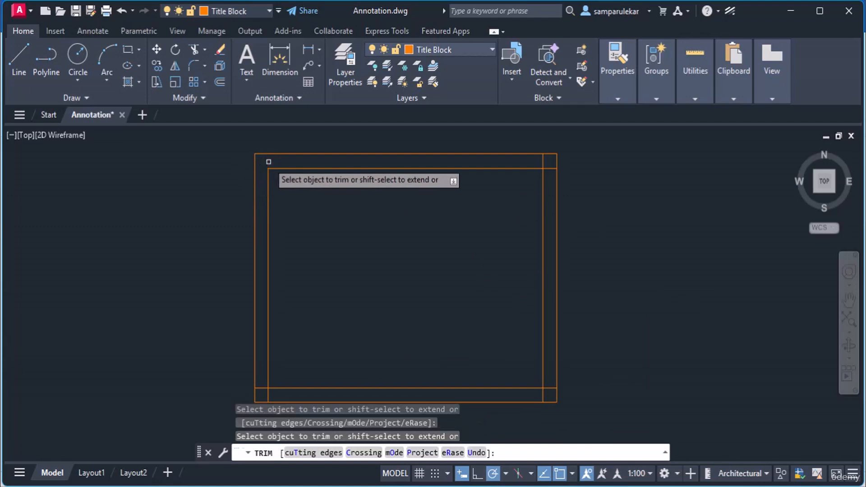
left_click(543, 160)
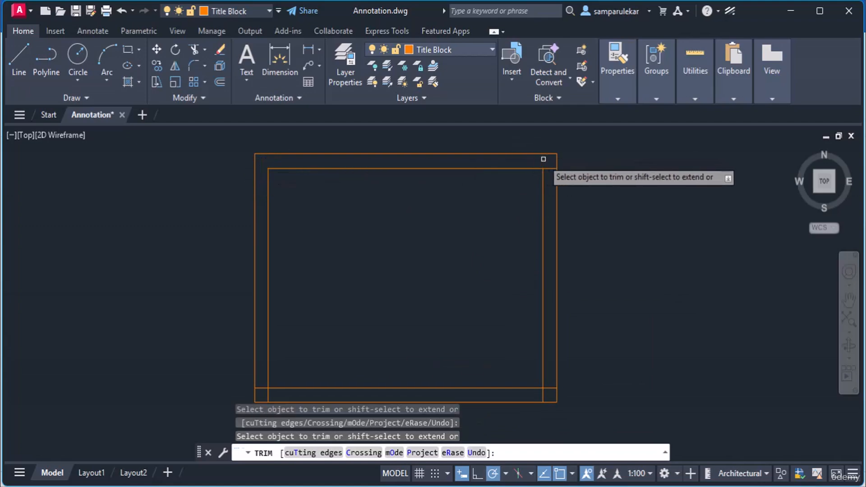
left_click(547, 167)
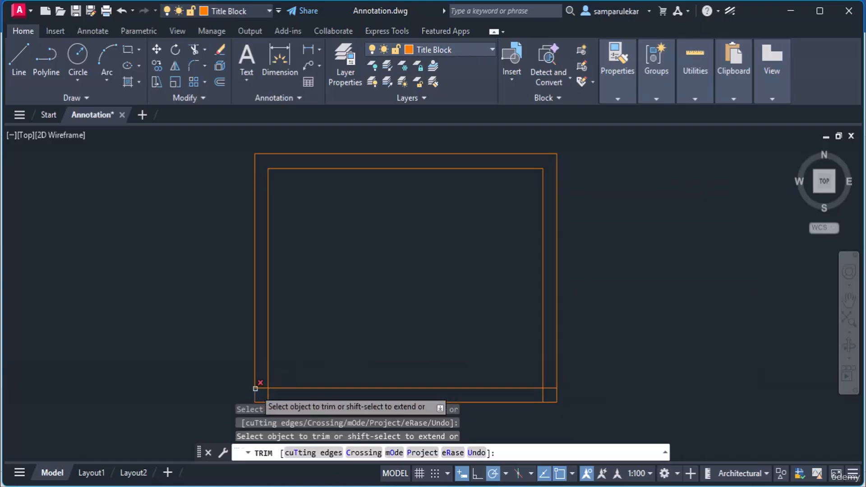
Step: Trim the overhanging ends at the two lower corners of the inner border and finish the Trim command
left_click(265, 388)
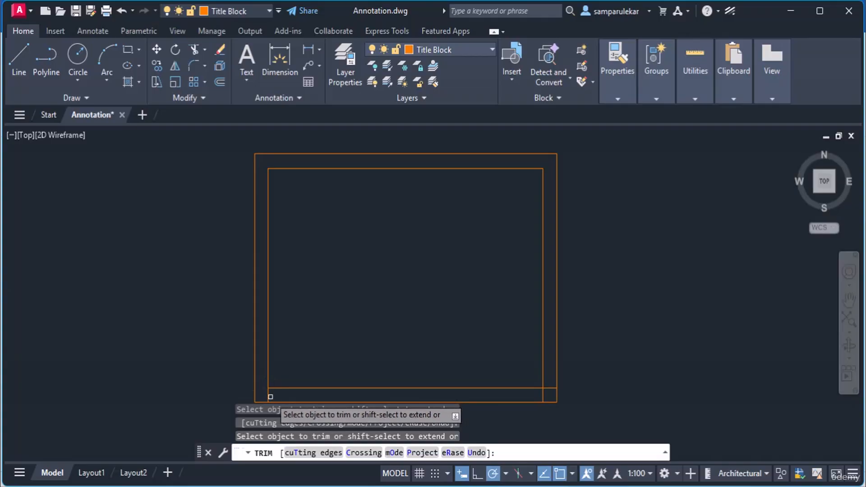
left_click(269, 396)
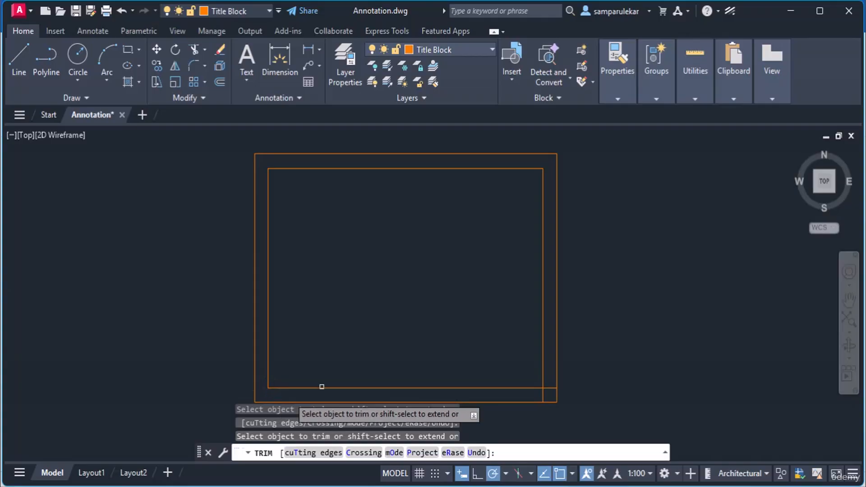
left_click(550, 386)
left_click(543, 395)
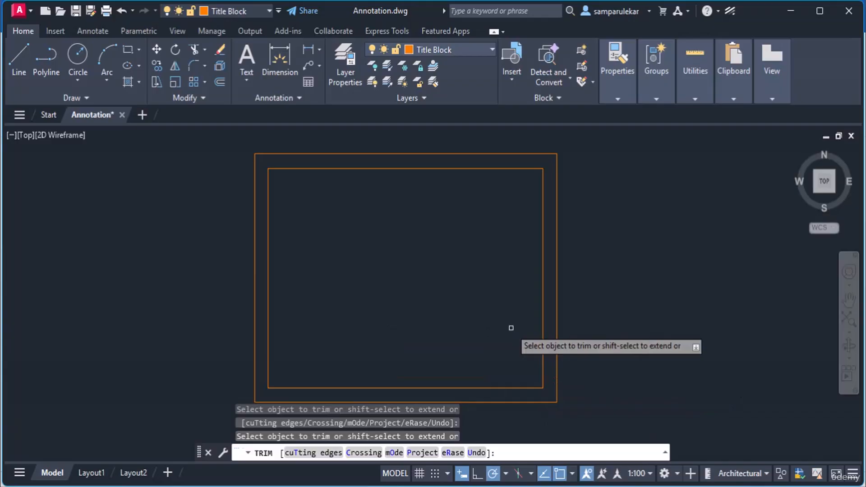
key("Return")
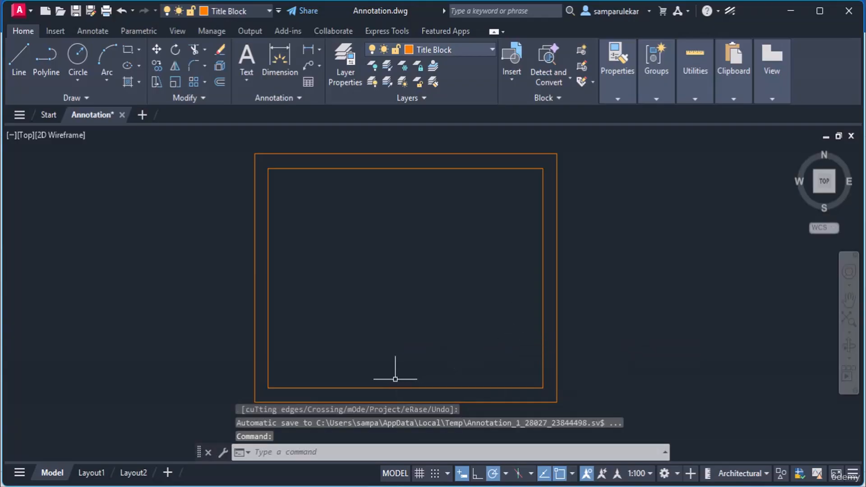
Step: Offset the bottom line of the inner border 1" upward to form a title strip and finish the Offset command
middle_click_drag(395, 378, 338, 371)
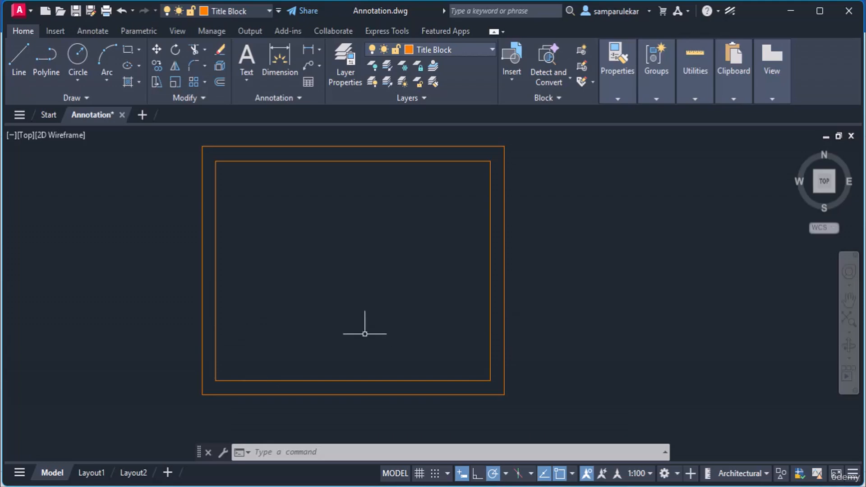
type("o")
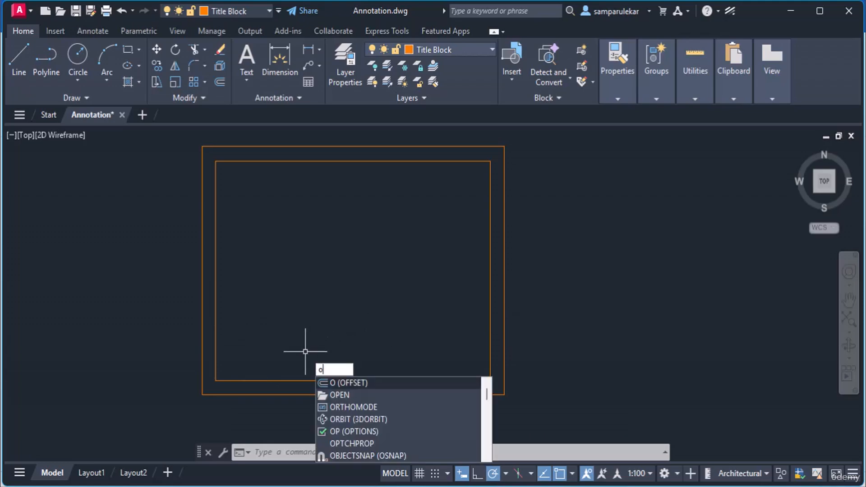
key("Return")
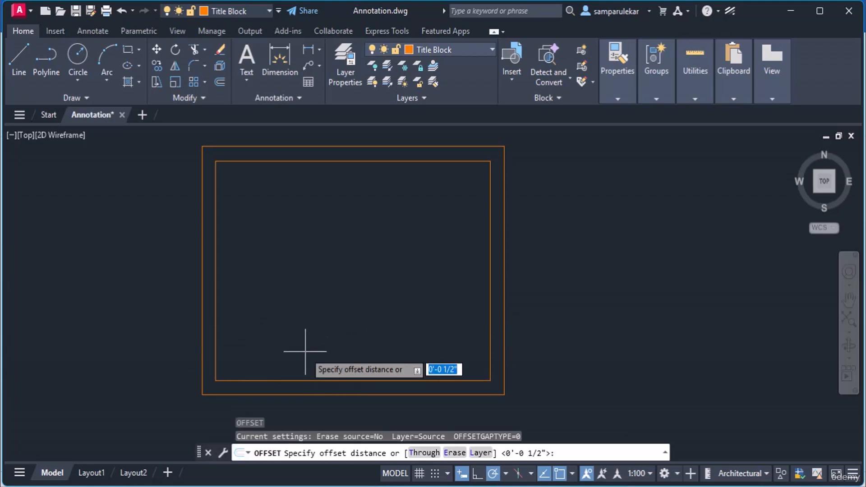
type("1\"")
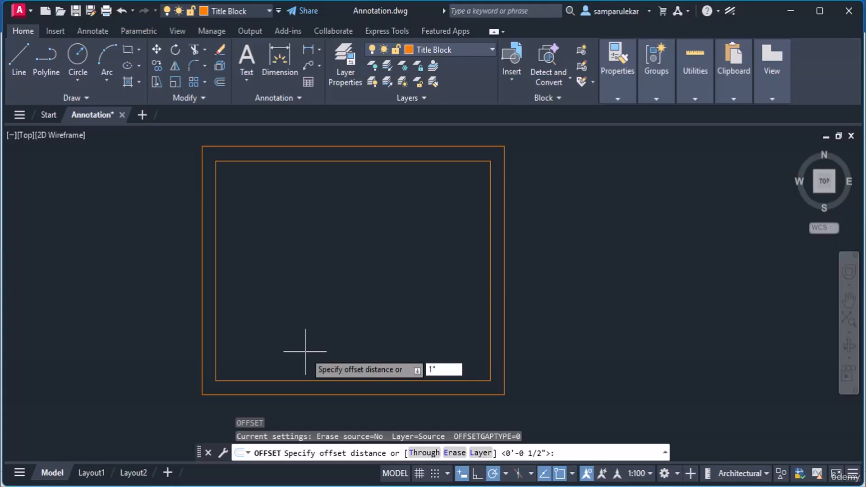
key("Return")
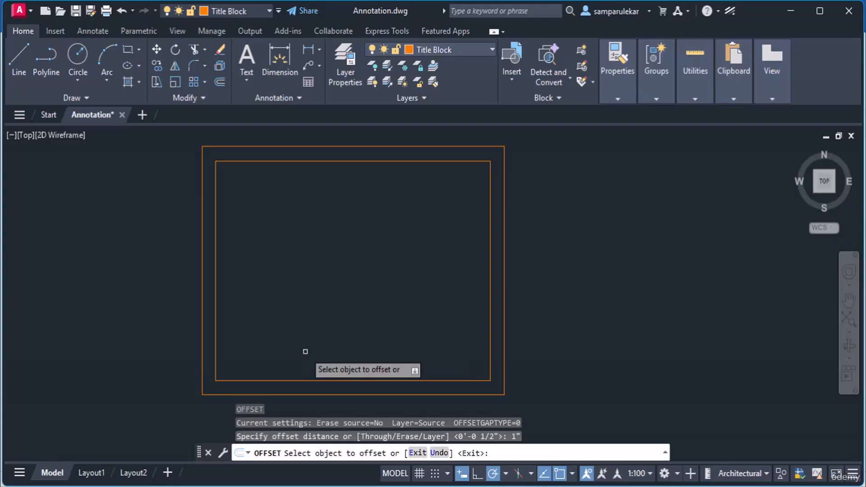
left_click(279, 380)
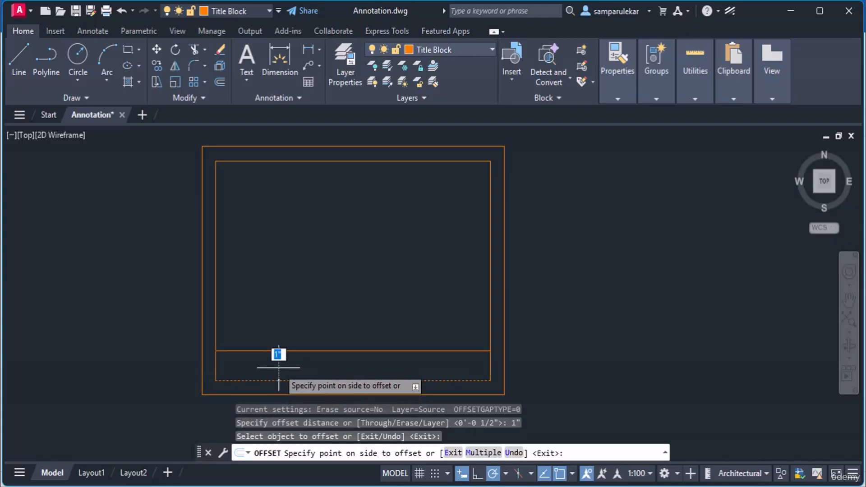
left_click(279, 367)
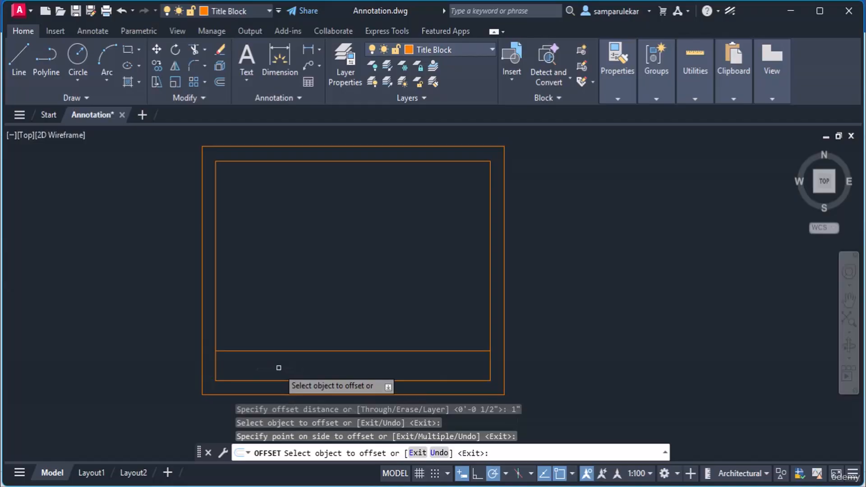
key("Return")
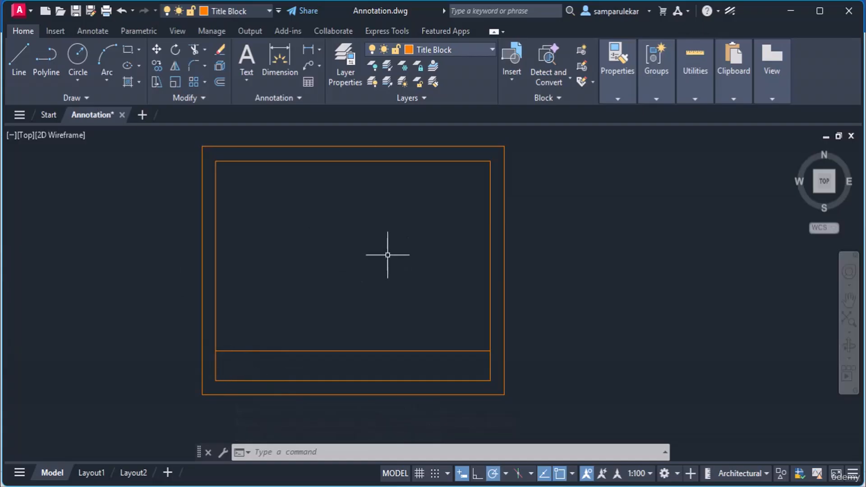
Step: Create a new text style named Title Text1 and select it in the style list
middle_click_drag(241, 372, 237, 388)
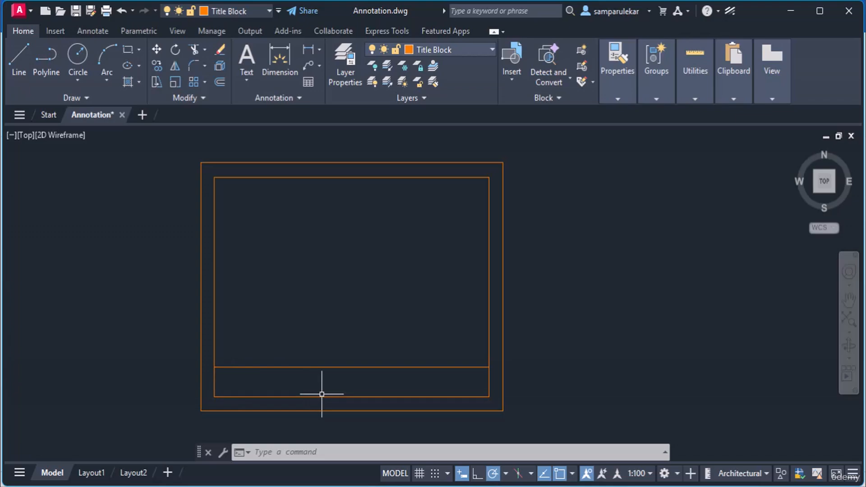
left_click(278, 99)
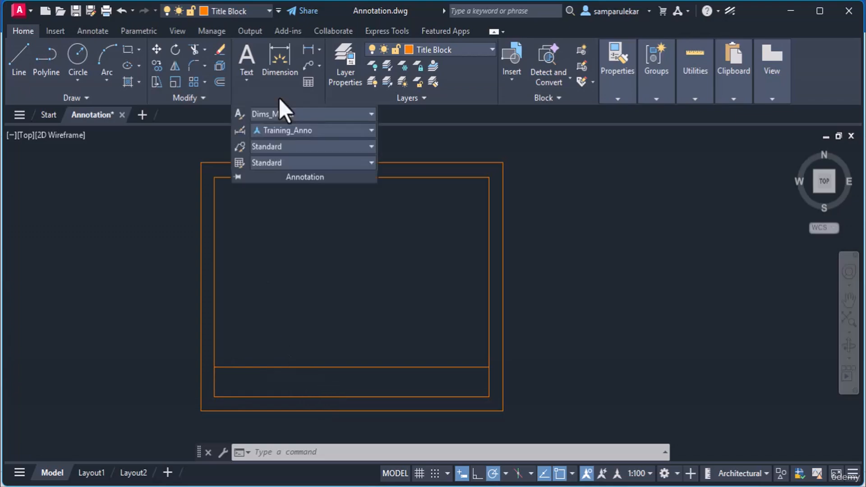
left_click(239, 113)
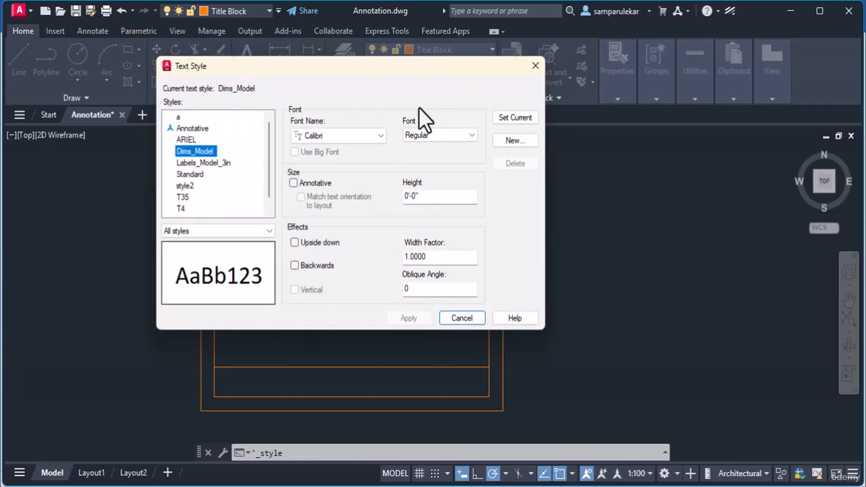
left_click(513, 142)
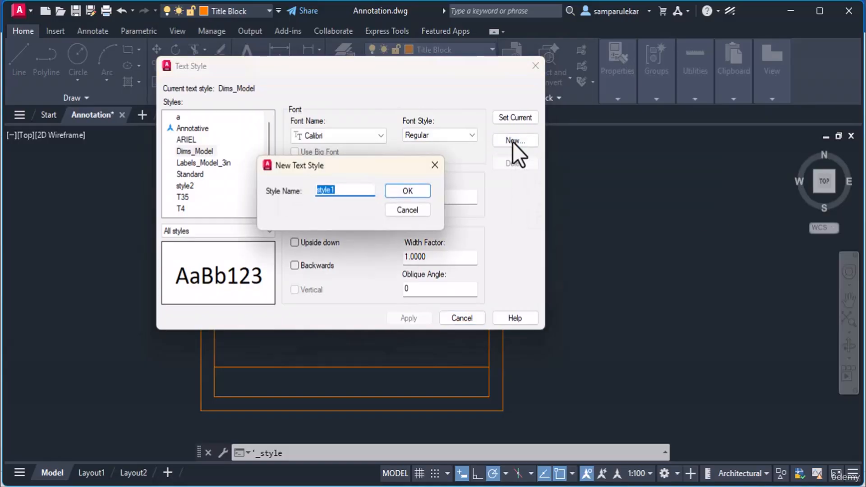
type("Title Text")
key("BackSpace")
type("t1")
left_click(415, 196)
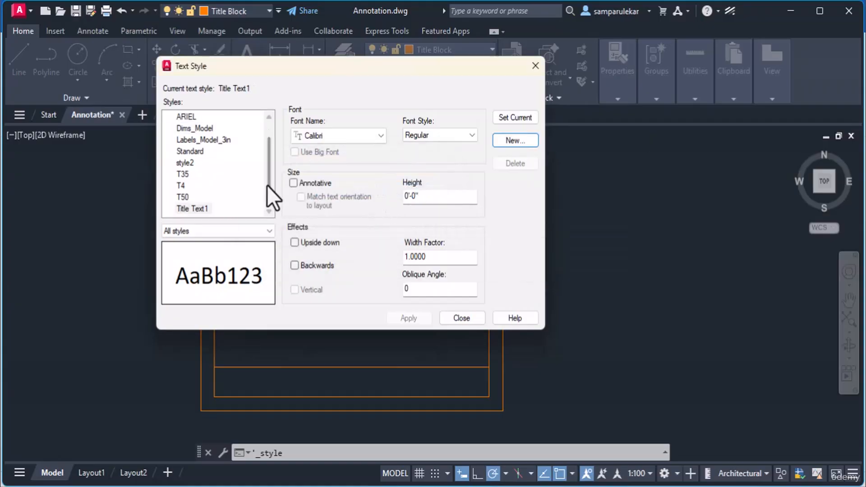
left_click(201, 209)
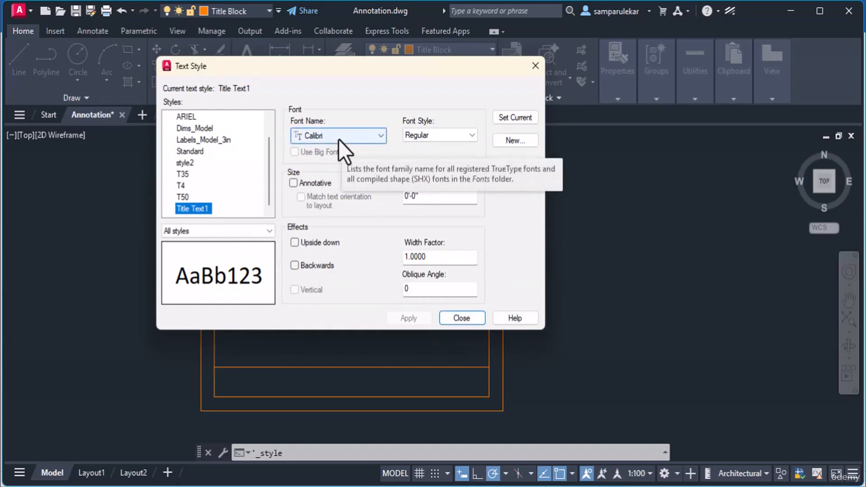
Step: Give the Title Text1 style a Bold Italic font style and 0.25" height, and make it the current text style
left_click(429, 138)
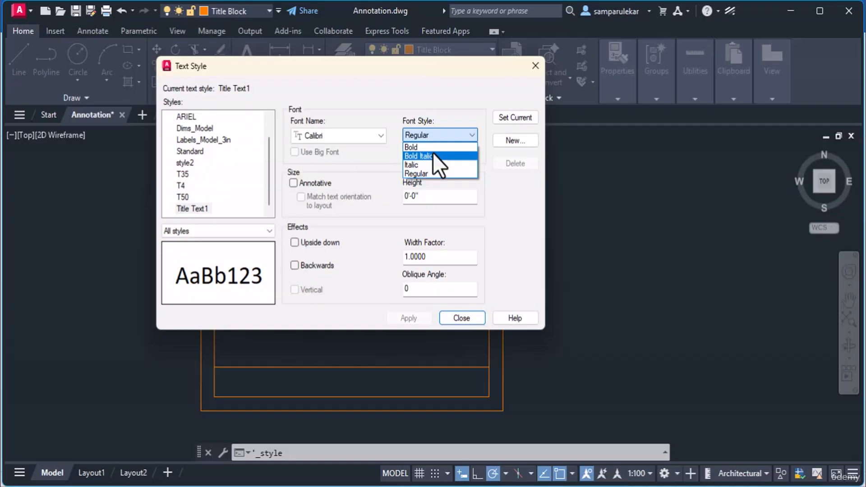
left_click(432, 155)
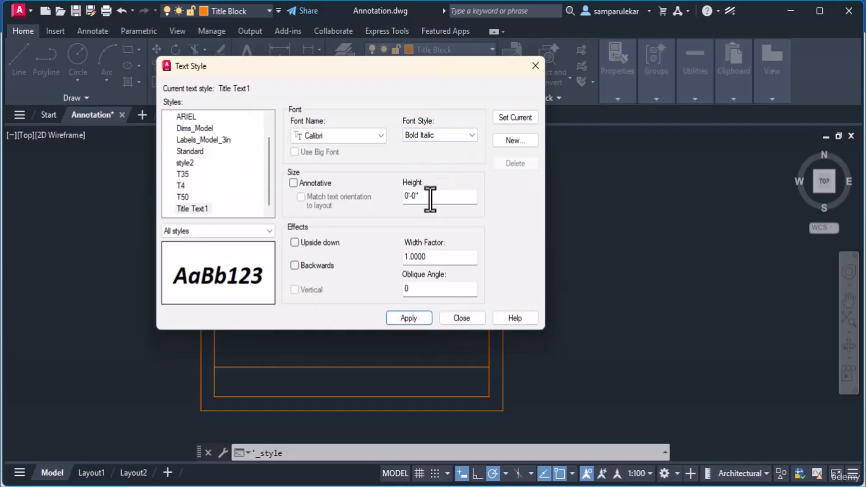
left_click_drag(423, 199, 382, 199)
type("0.25")
key("Return")
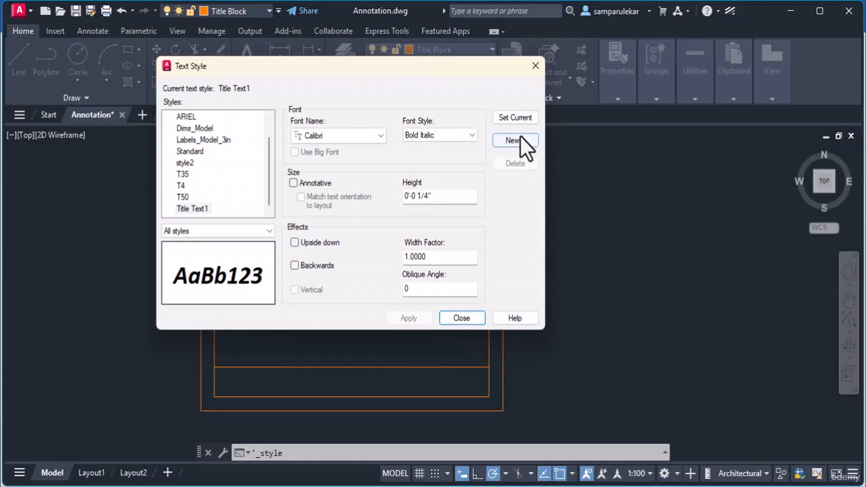
left_click(528, 120)
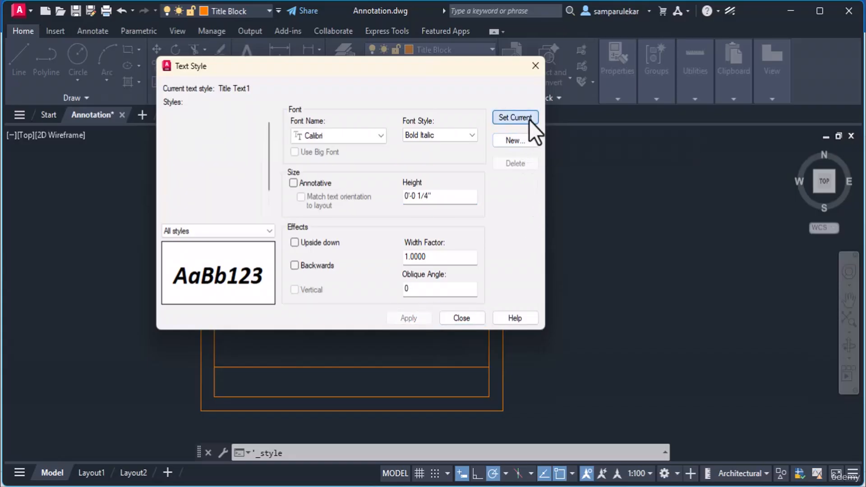
left_click(465, 318)
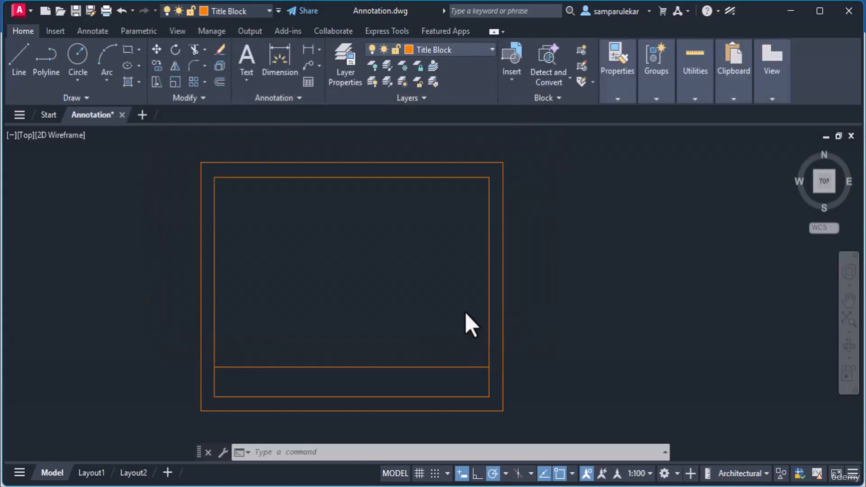
Step: Place the insertion point of a single-line text near the left end of the title strip, with 0 rotation
left_click(284, 100)
left_click(250, 85)
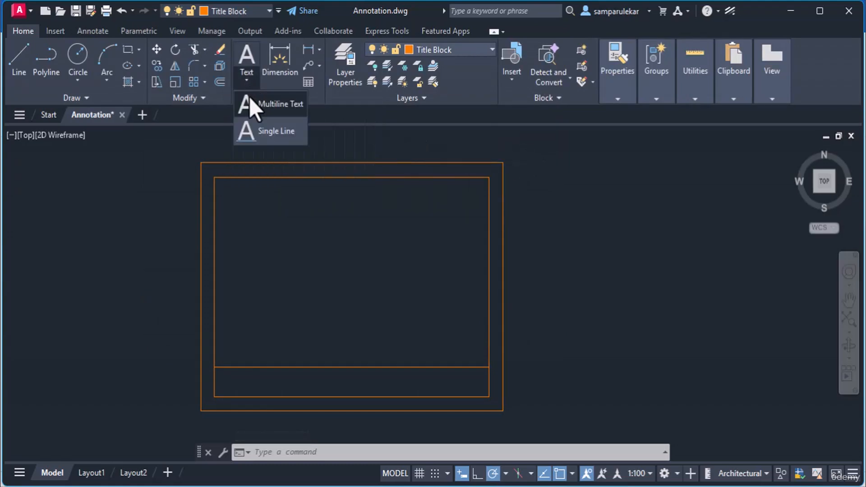
left_click(249, 127)
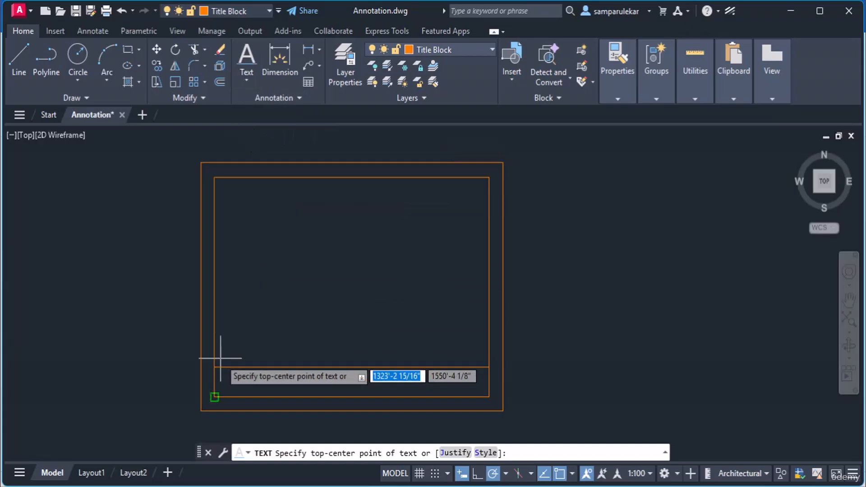
scroll(228, 380, "up", 5)
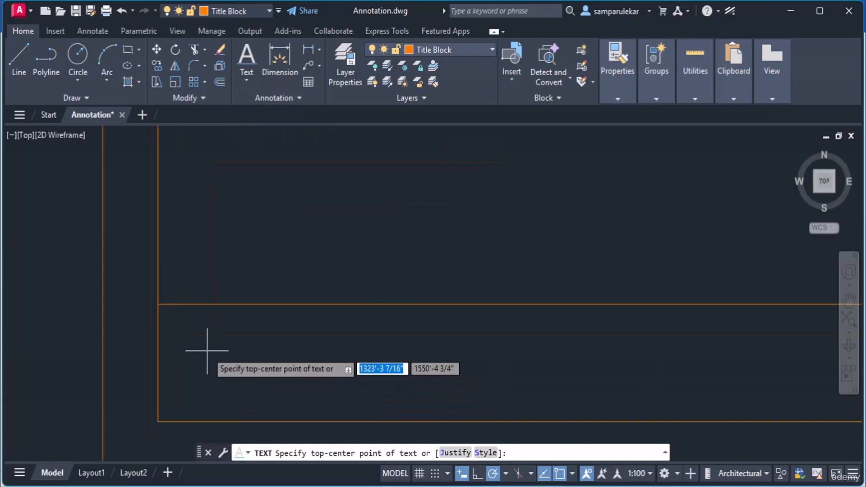
left_click(207, 350)
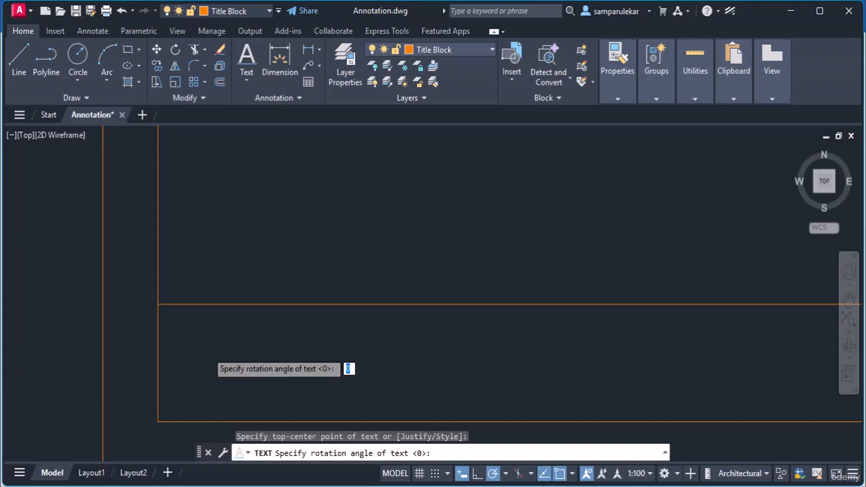
key("Return")
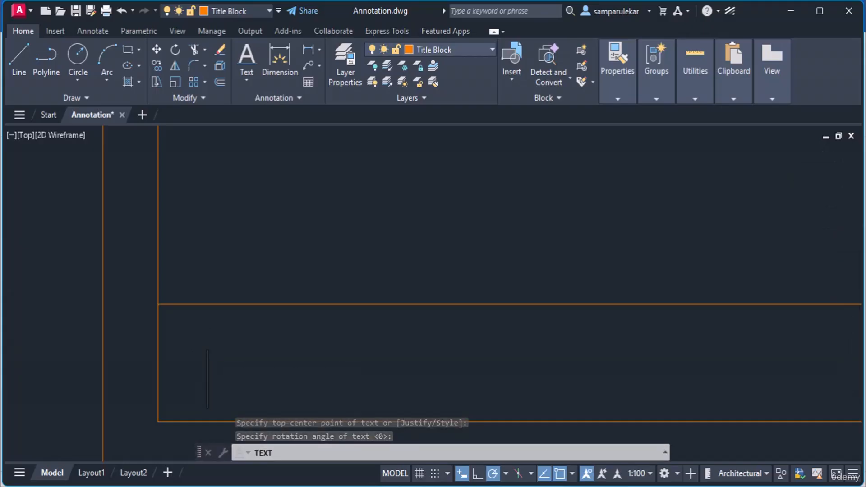
Step: Enter OFFICE PLAN - OP001234 as the single-line title text and finish the Text command
type("Of")
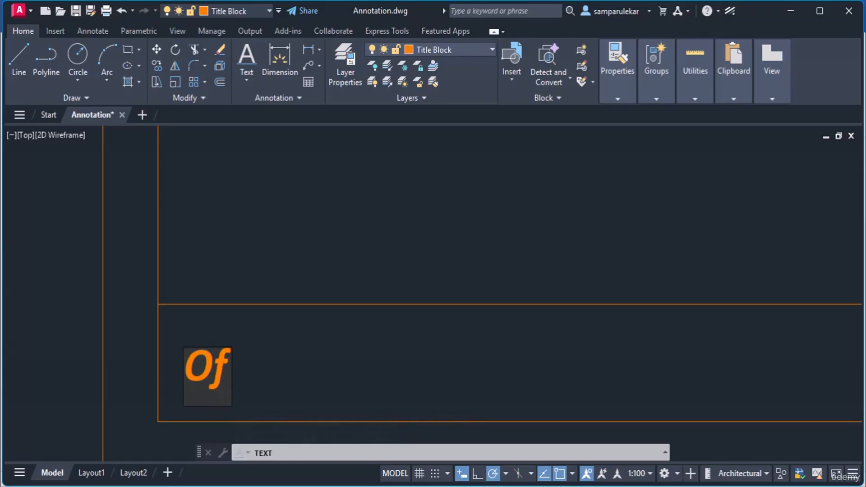
key("BackSpace")
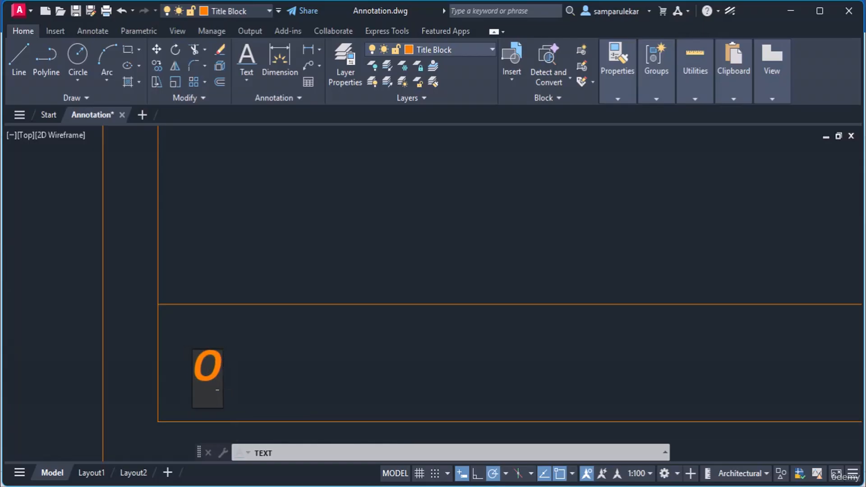
key("BackSpace")
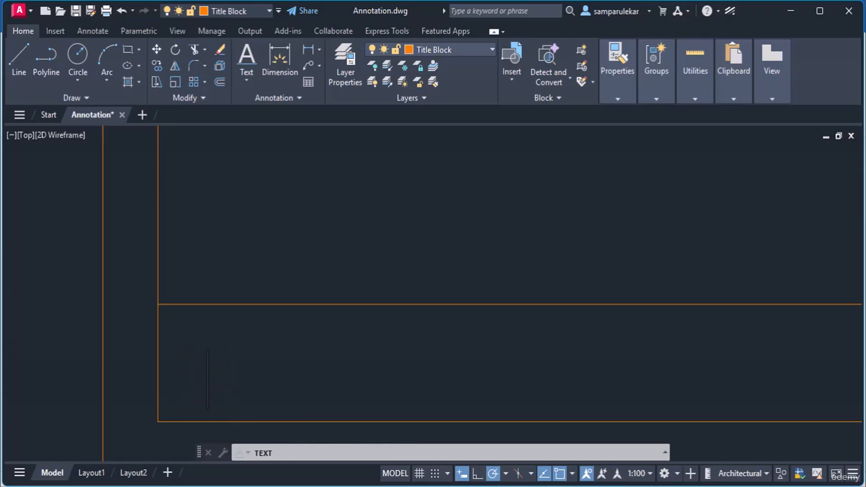
type("OFF")
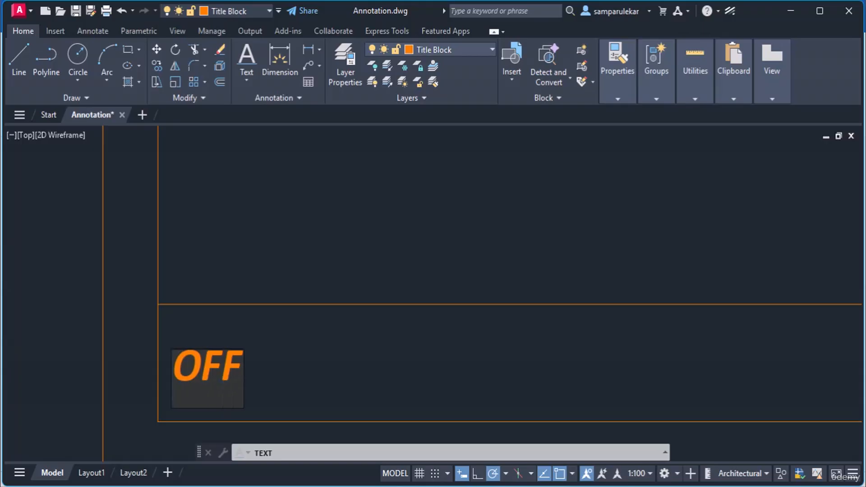
type("ICE ")
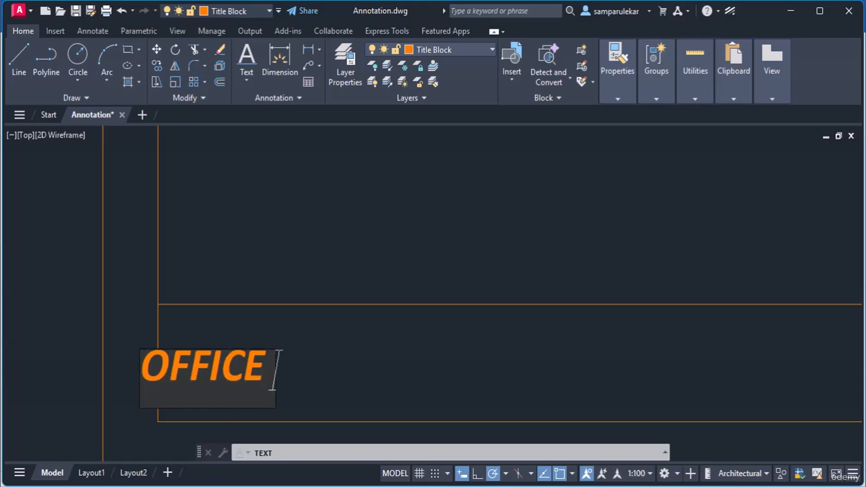
type("PLAN")
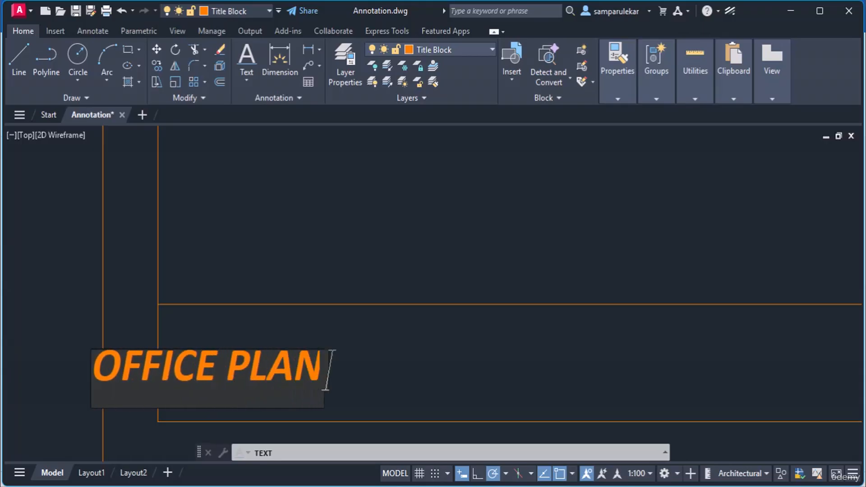
type(" -")
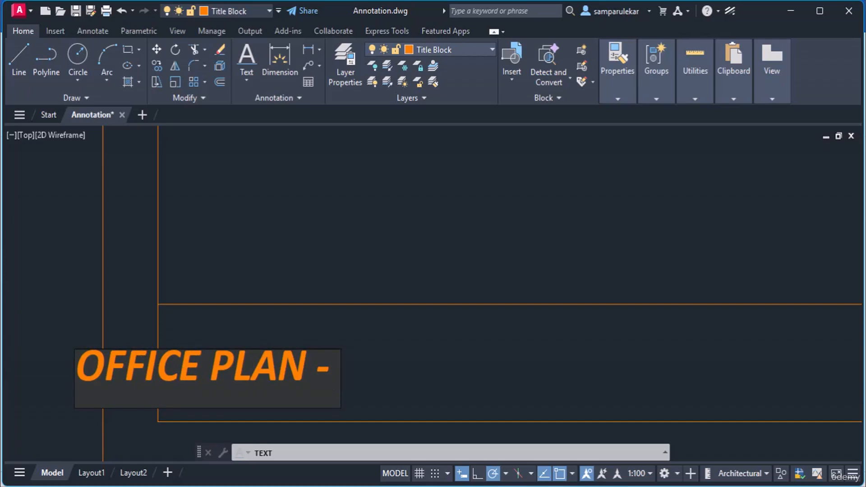
type(" op")
key("BackSpace")
key("BackSpace")
key("BackSpace")
type("OP")
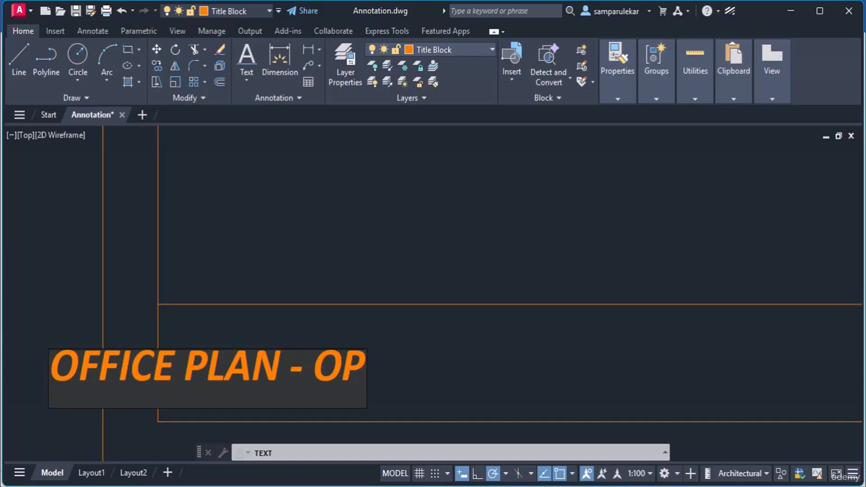
type("00")
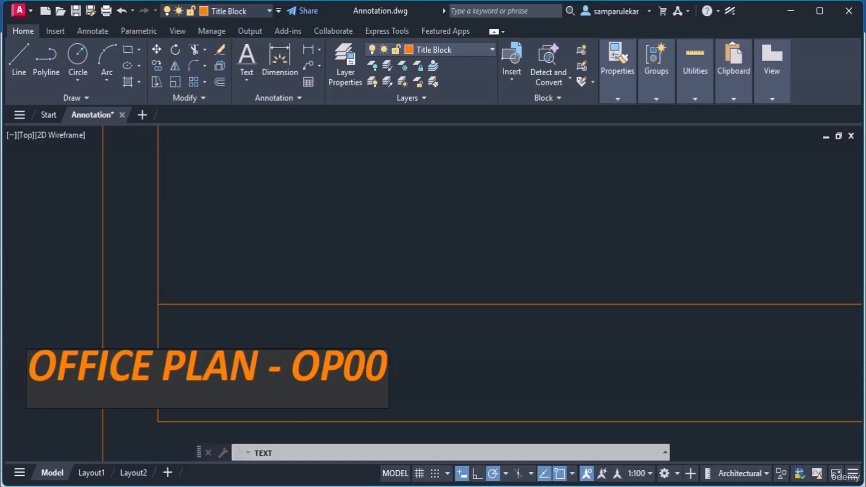
type("1234")
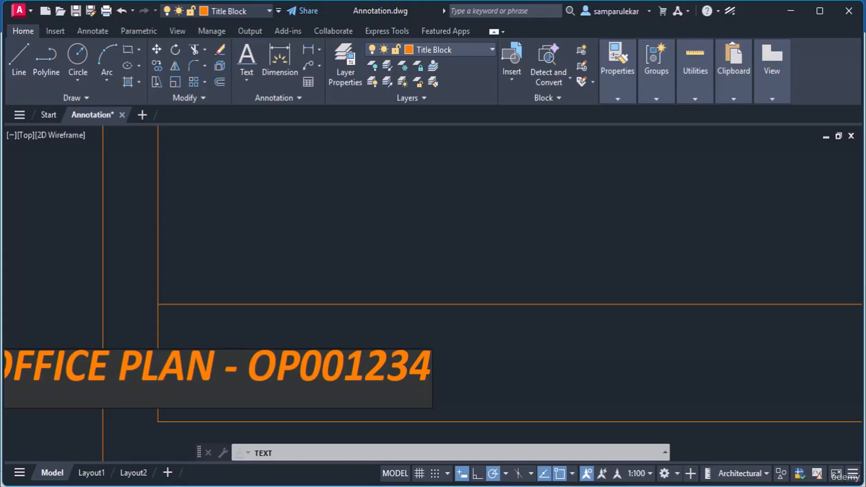
key("Return")
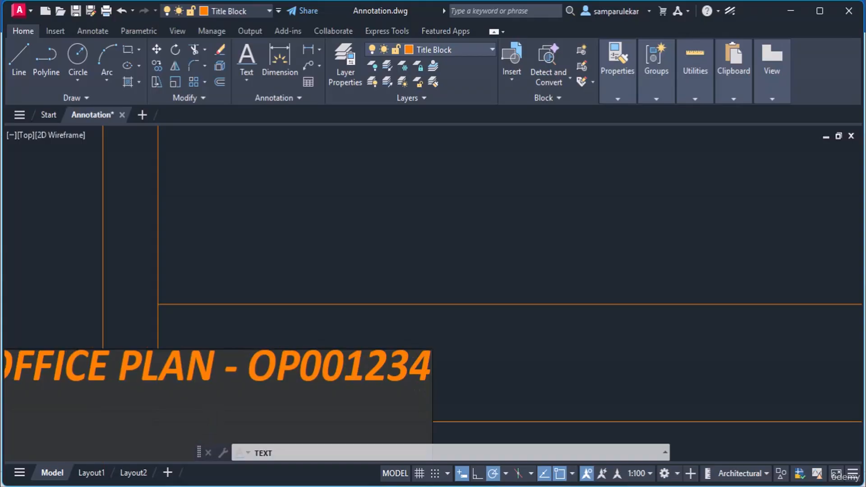
key("Return")
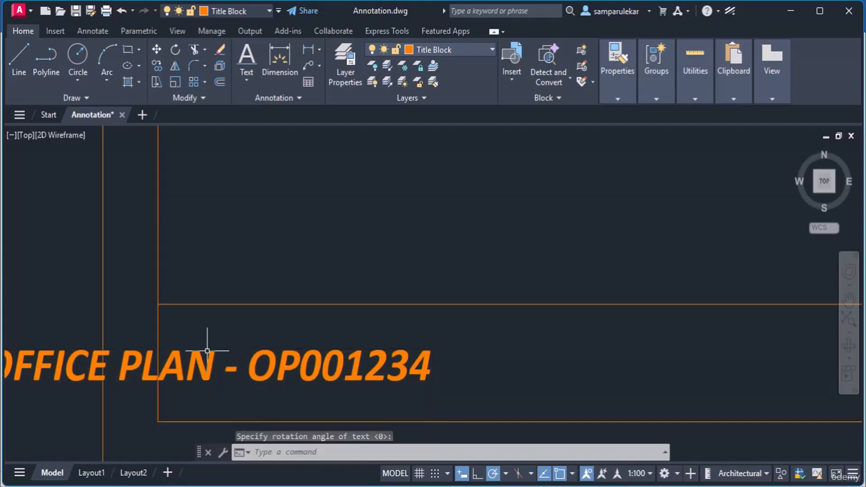
Step: Move the title text horizontally so it starts just inside the left end of the title strip, and deselect it
scroll(207, 350, "down", 2)
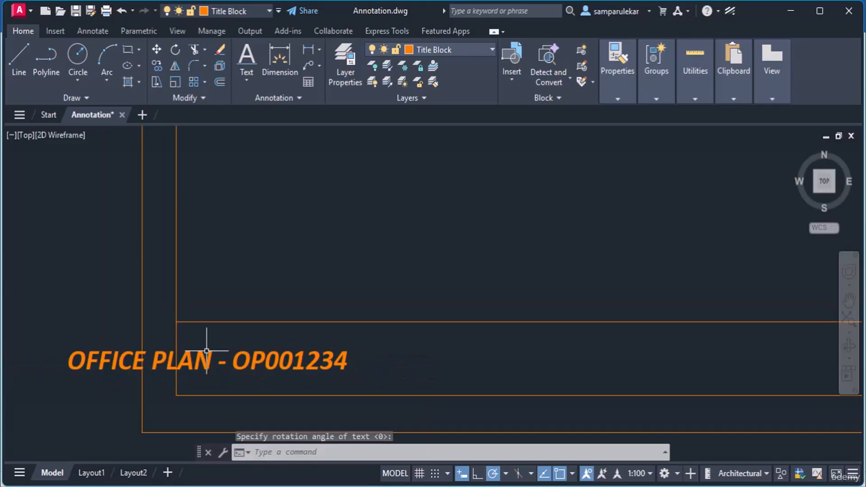
left_click(203, 361)
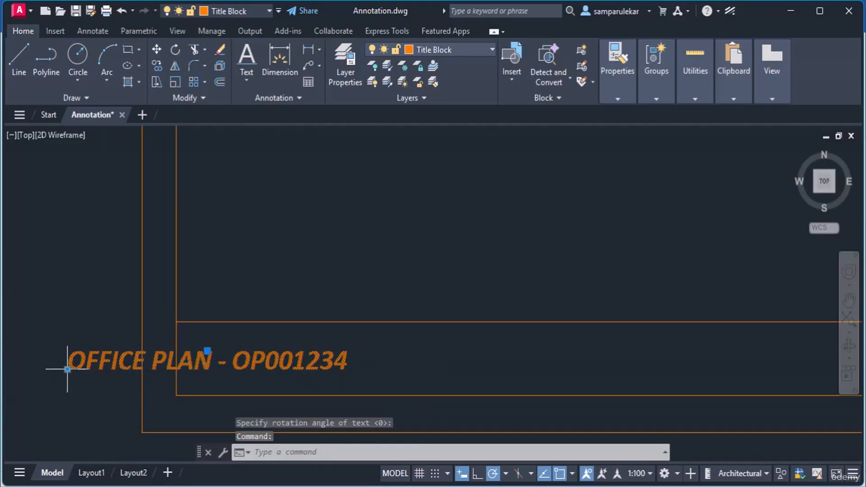
left_click(68, 369)
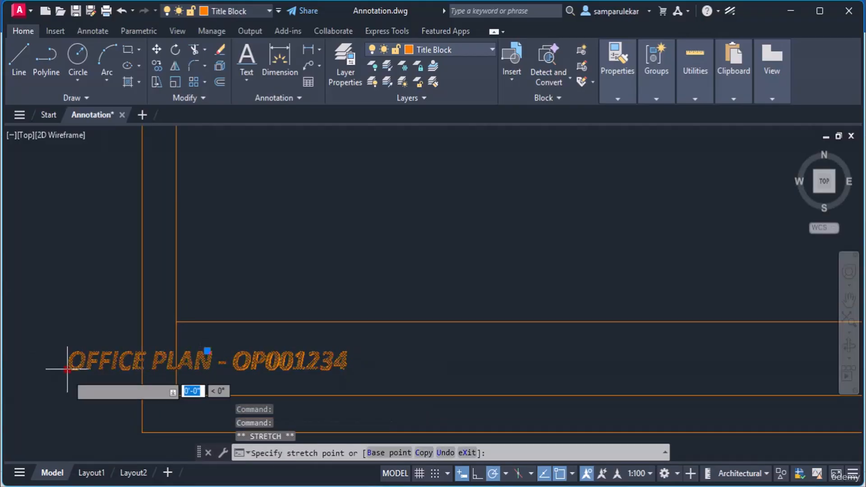
left_click(204, 369)
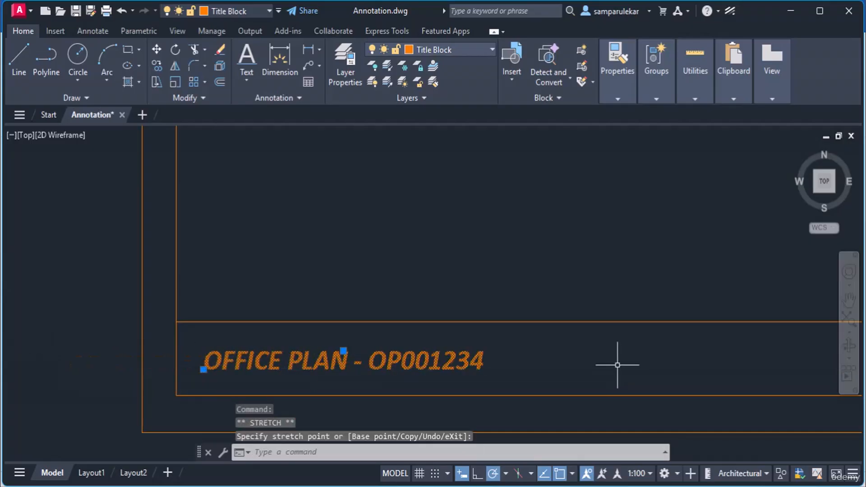
scroll(619, 363, "down", 2)
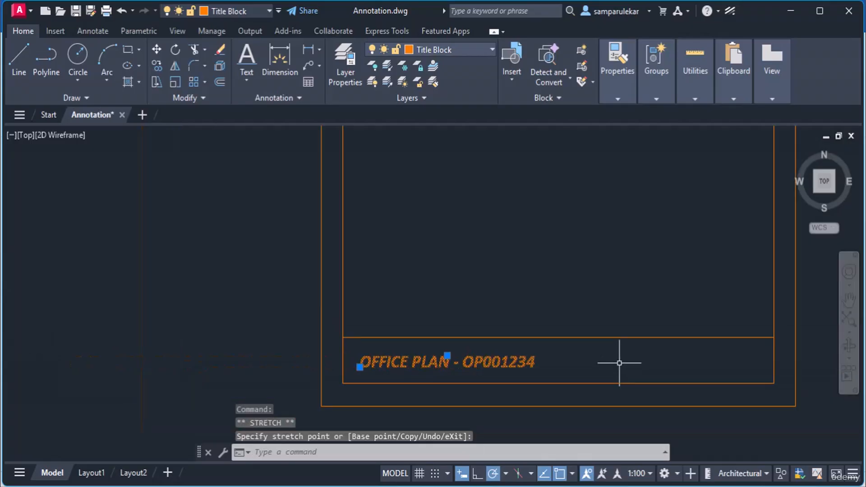
middle_click_drag(619, 362, 525, 394)
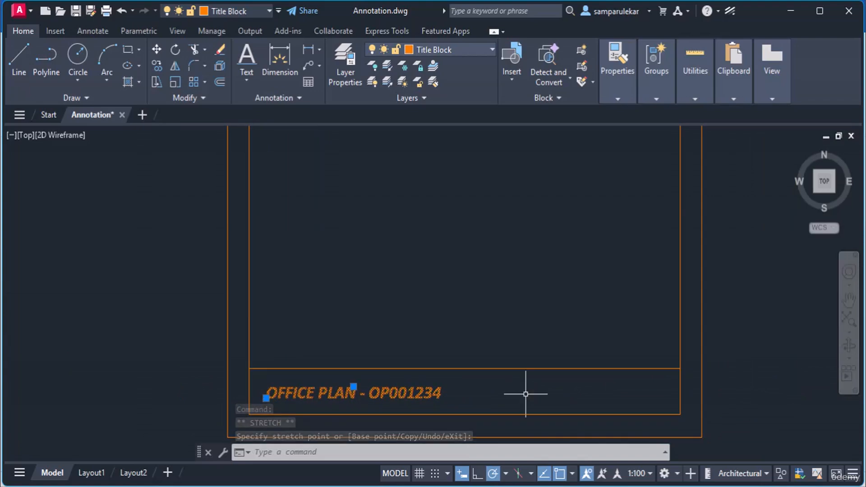
key("Escape")
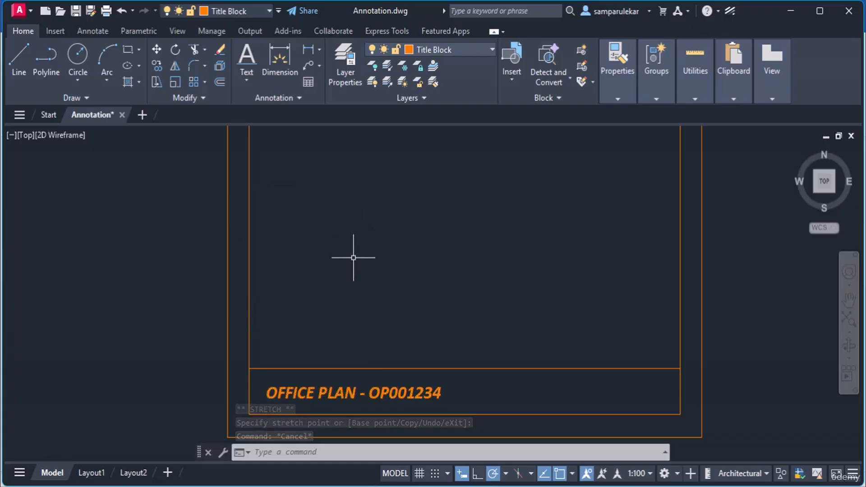
Step: Create a new text style named Title Text2 based on Title Text1
middle_click_drag(353, 258, 353, 270)
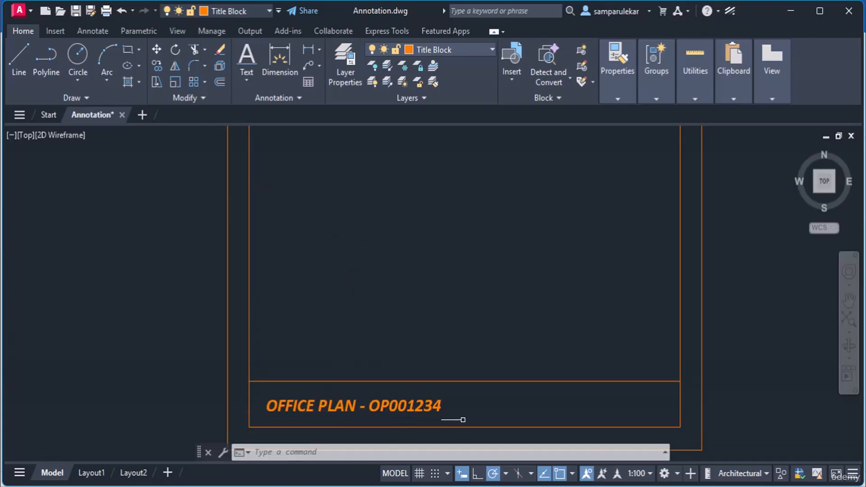
mouse_move(502, 369)
middle_mouse_down()
mouse_move(460, 426)
mouse_move(457, 482)
mouse_move(457, 440)
middle_mouse_up()
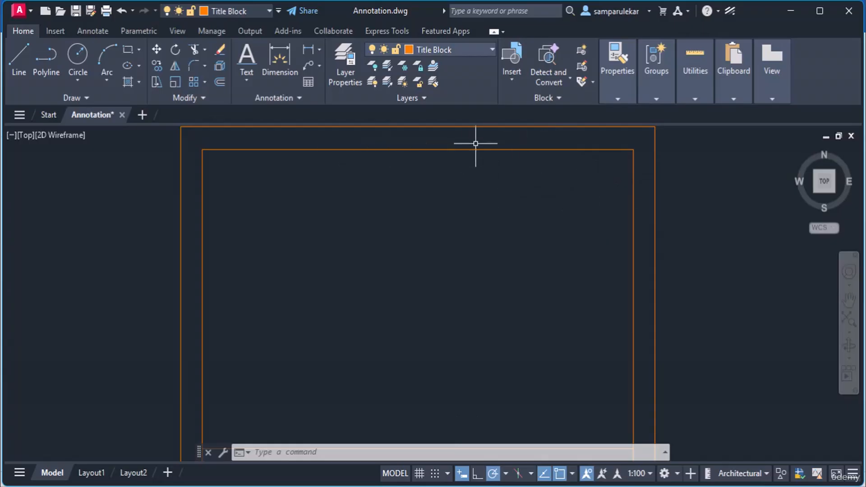
left_click(296, 102)
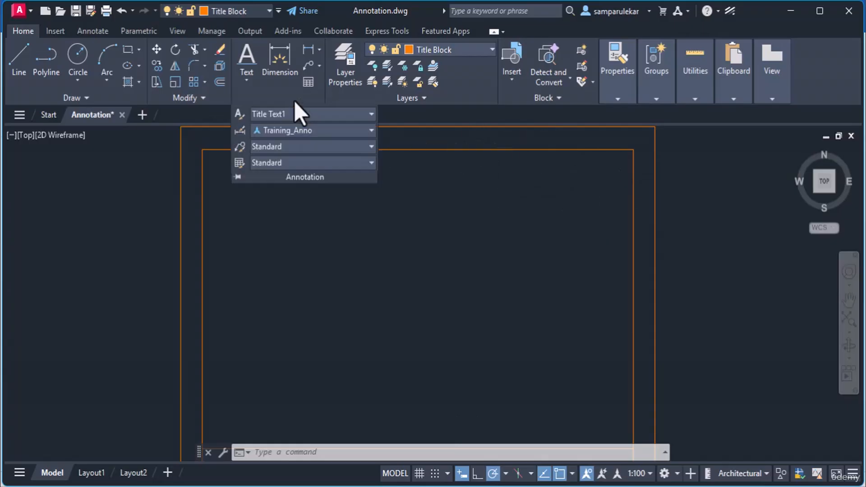
left_click(239, 116)
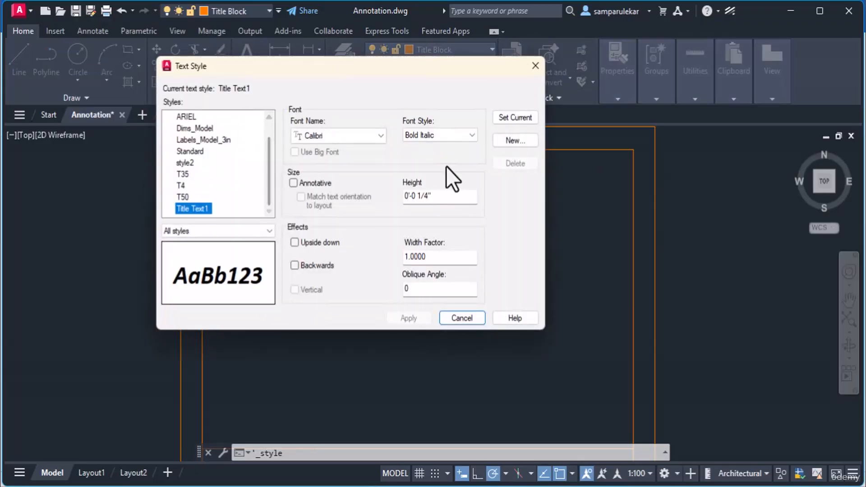
left_click(516, 141)
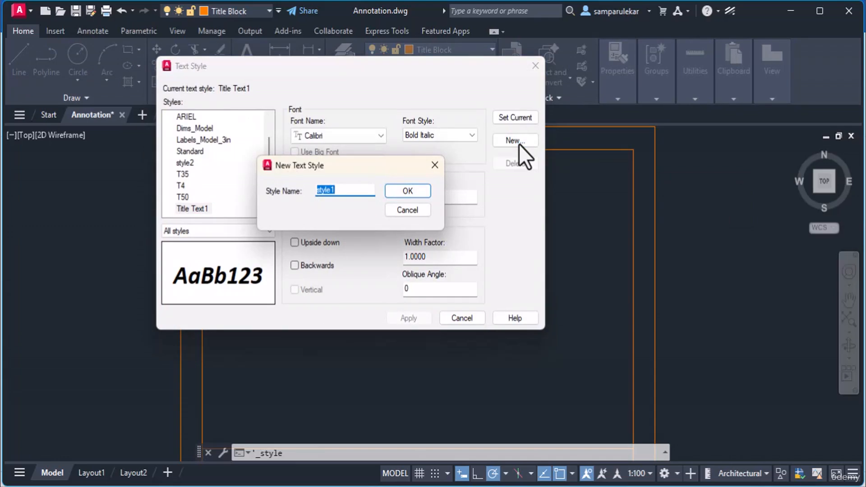
type("Title Text2")
left_click(396, 191)
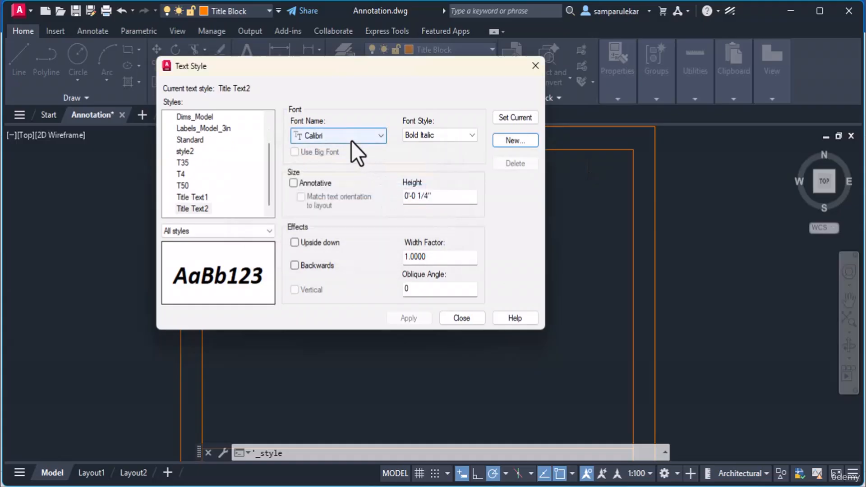
Step: Give the Title Text2 style a Regular font style and 0.15" height, make it current, and close the text style settings
left_click(448, 135)
left_click(421, 172)
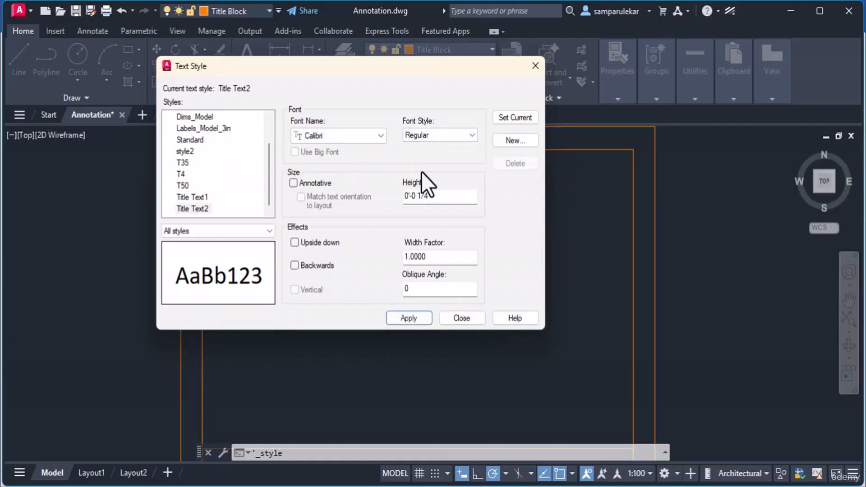
left_click_drag(436, 196, 362, 196)
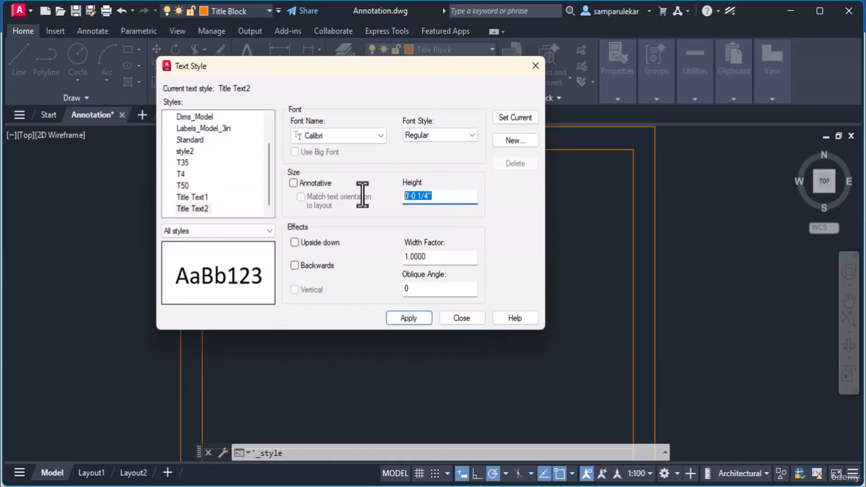
type(".15")
key("Return")
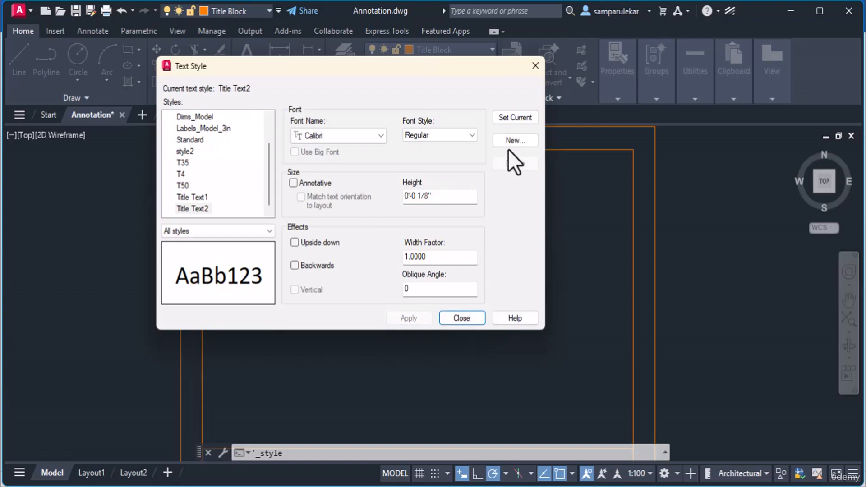
left_click(517, 119)
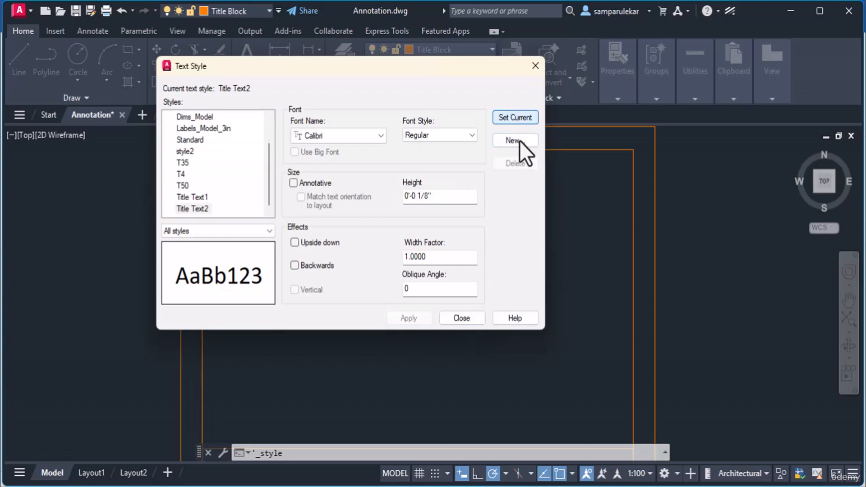
left_click(475, 317)
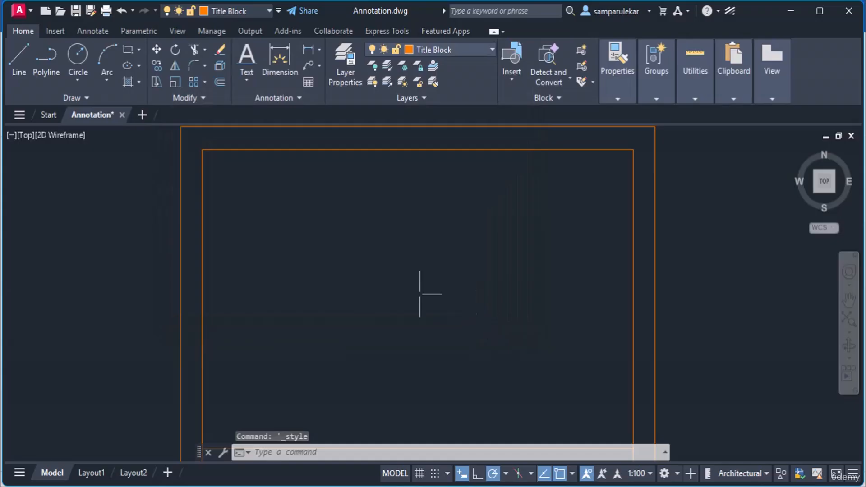
Step: Create a multiline text box inside the margin's upper-right corner and enter the heading "Notes :"
left_click(249, 85)
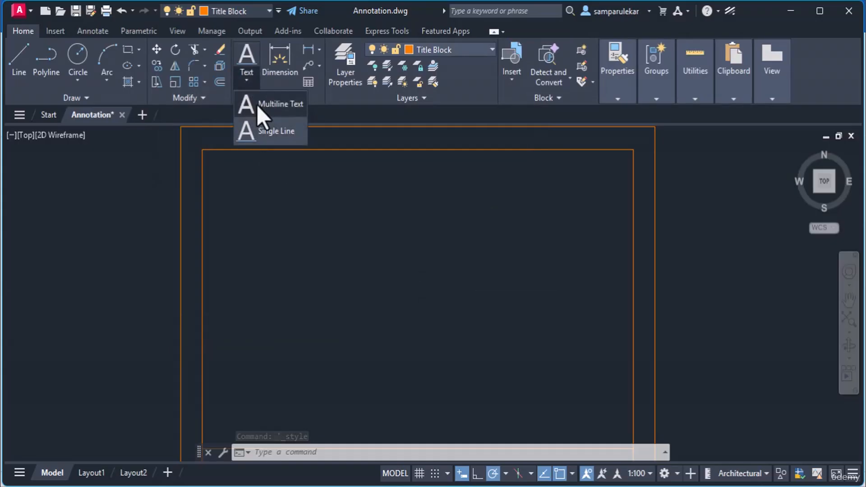
left_click(256, 104)
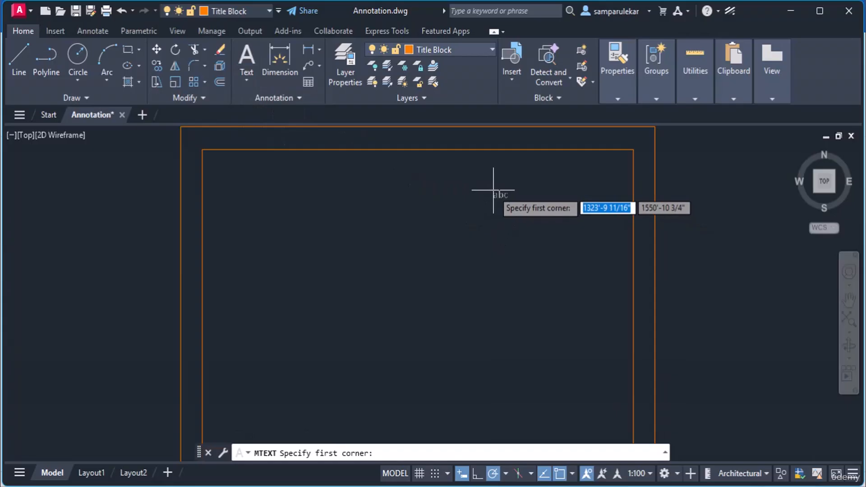
left_click(503, 158)
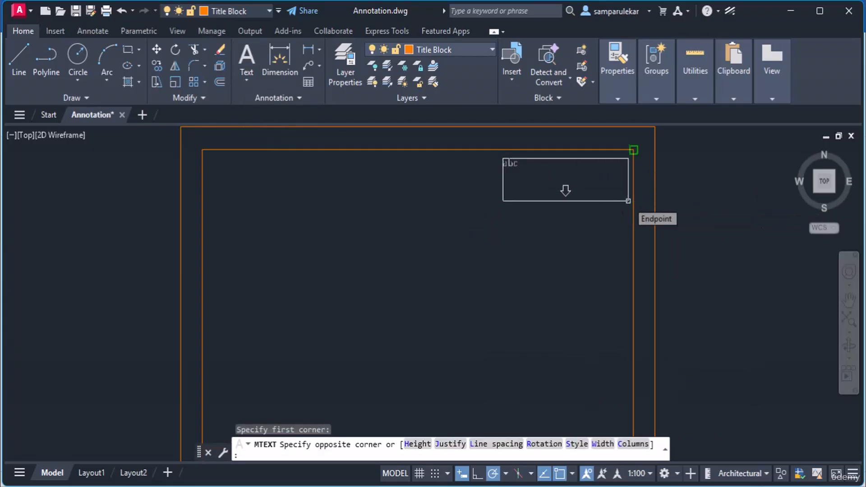
left_click(628, 200)
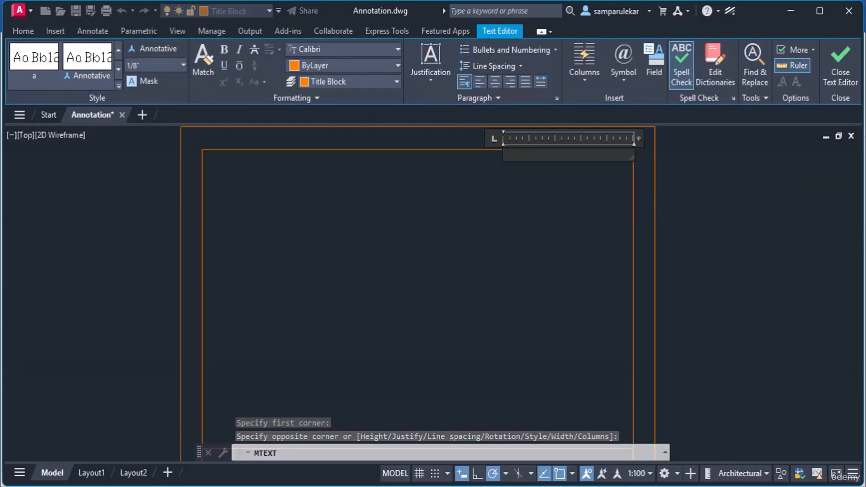
type("No")
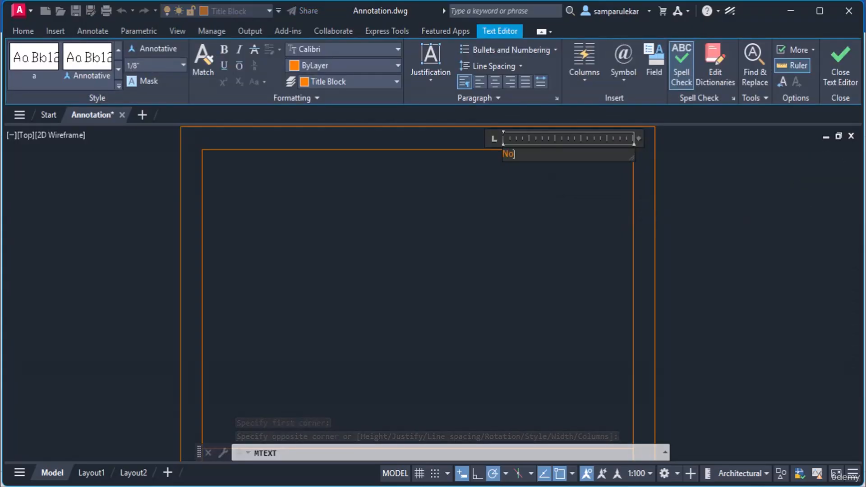
type("tes")
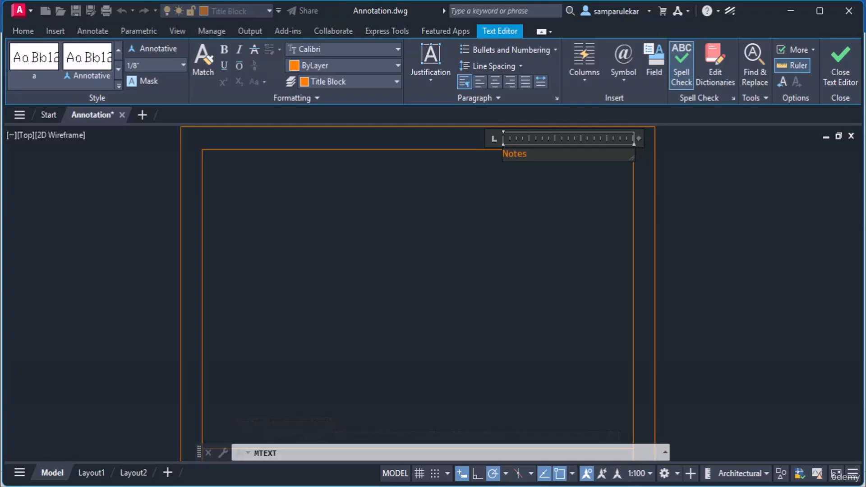
type(" :")
key("Return")
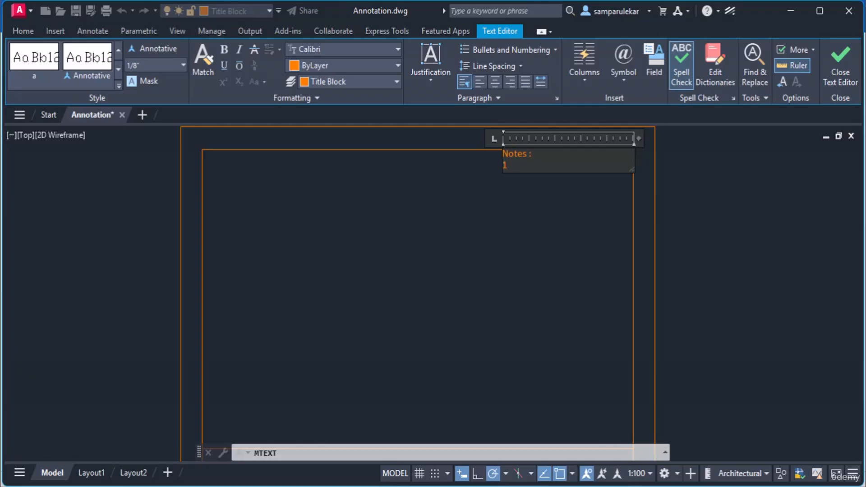
Step: Enter "All Dimensions are in Feets and Inches." as item 1 of a numbered list under the Notes heading
type("1.")
key("Tab")
type("All D")
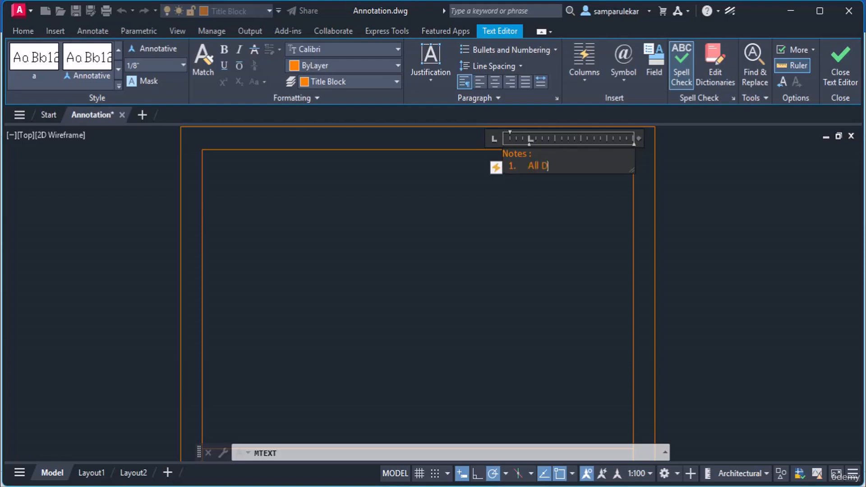
type("imensions are in Feets a")
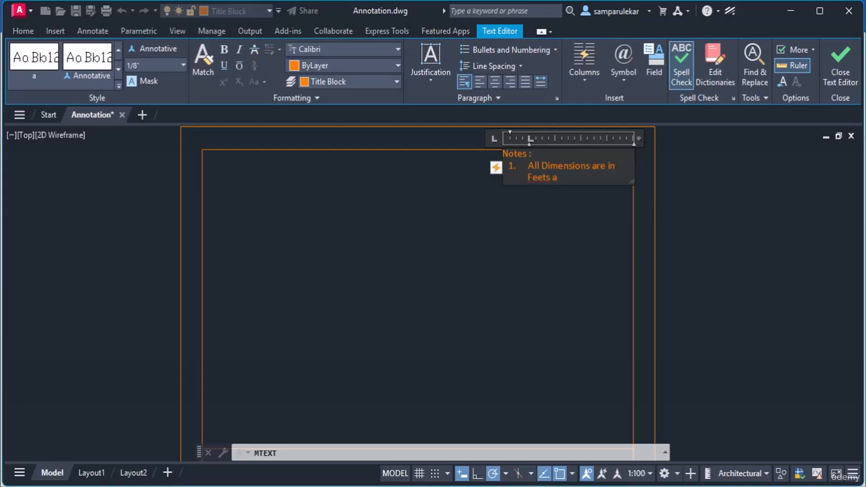
type("nd Inches.")
key("Return")
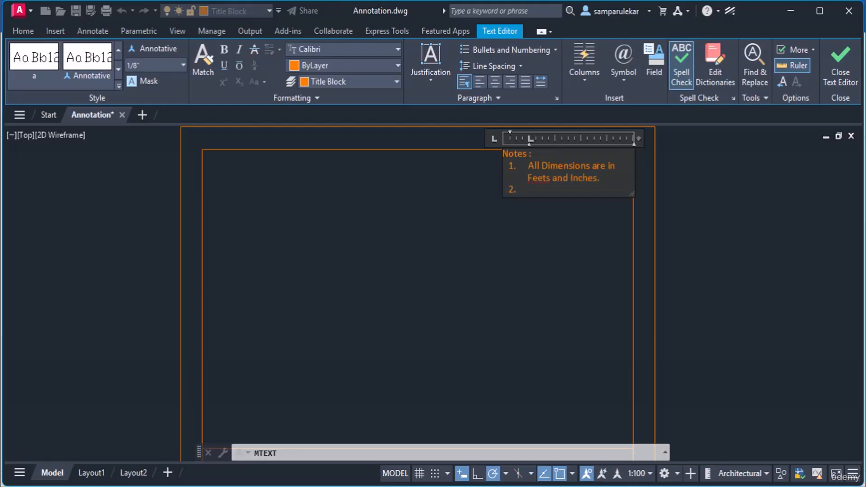
Step: Add "Do not Alter the Dimensions" as note 2 and widen the text box so each note fits on one line, finishing the text
type("Do not Alter the Dim")
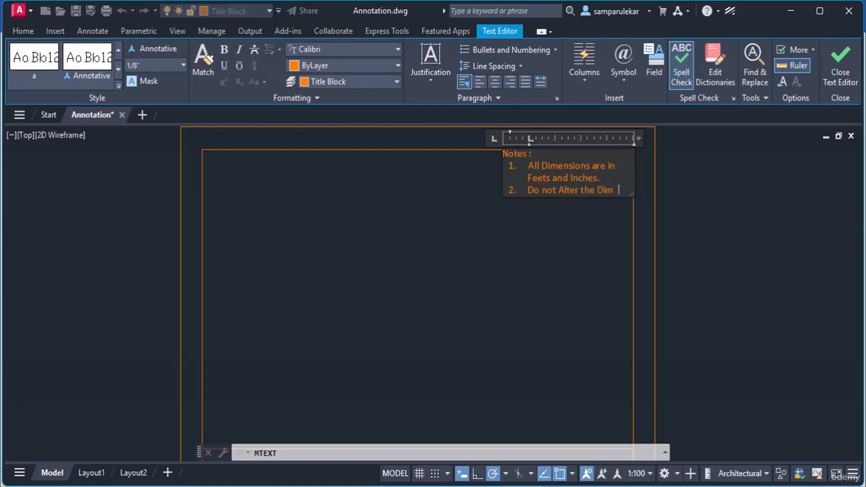
type("ensions")
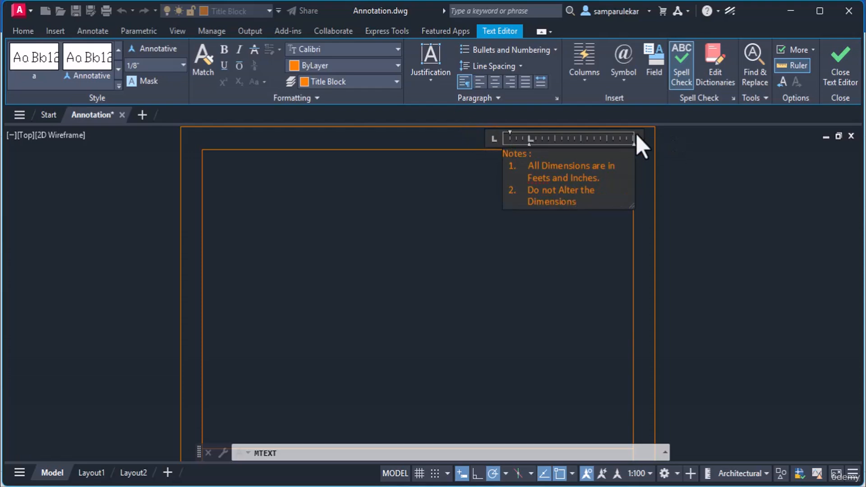
left_click_drag(636, 138, 694, 138)
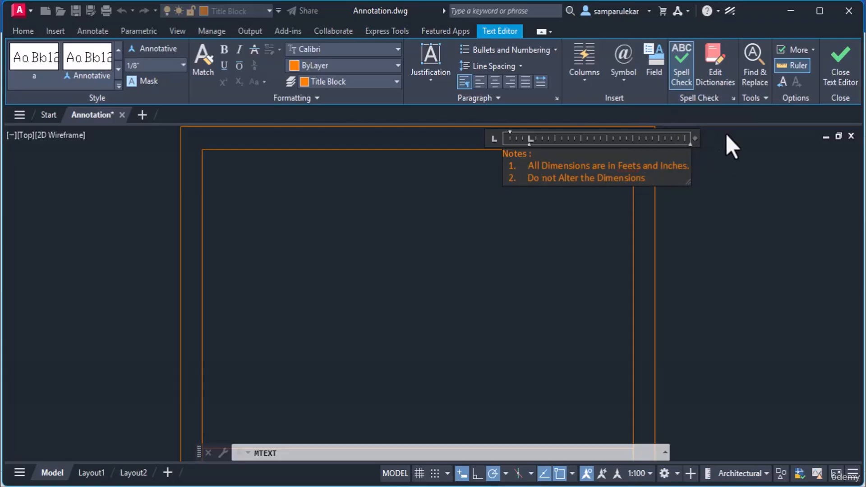
left_click(833, 62)
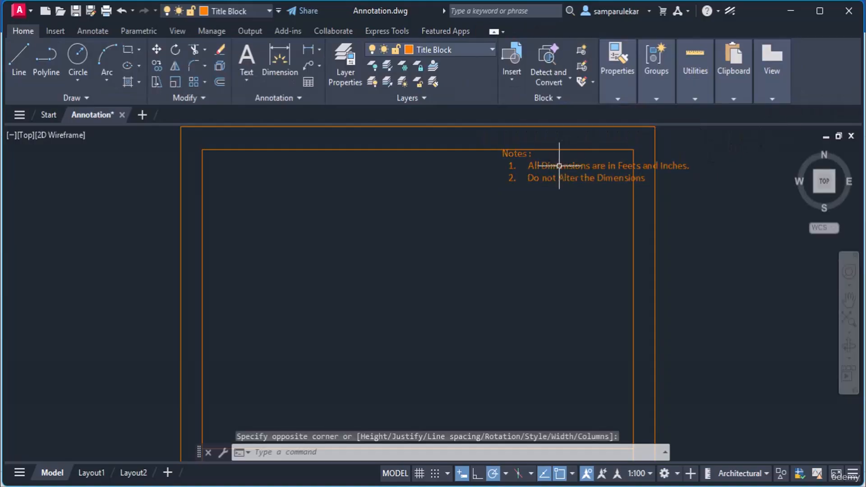
Step: Move the notes text left and slightly down so it fits inside the margin's upper-right corner, and deselect it
left_click(549, 166)
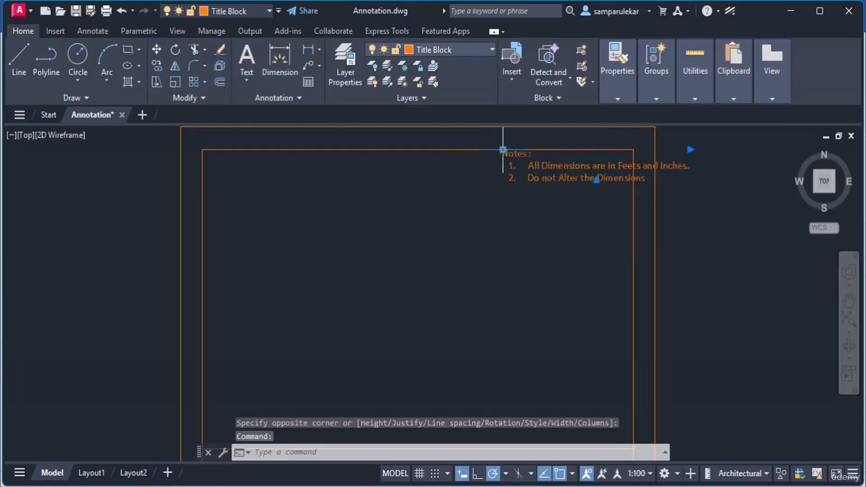
left_click(503, 149)
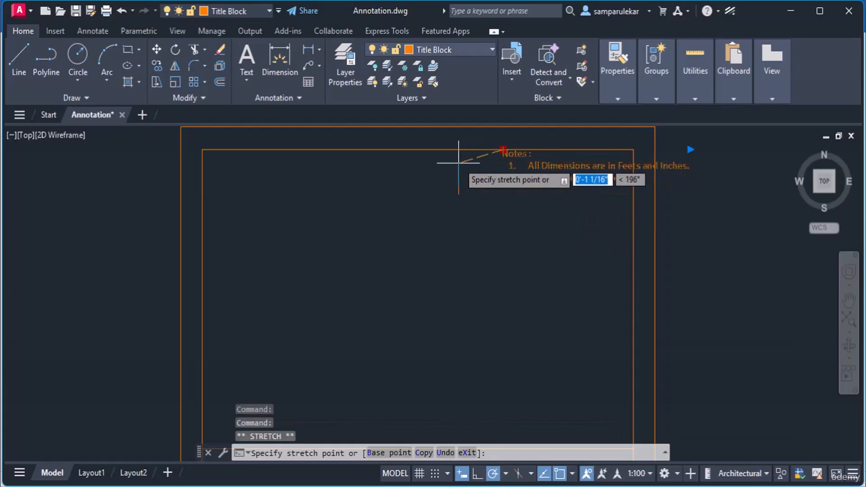
left_click(443, 159)
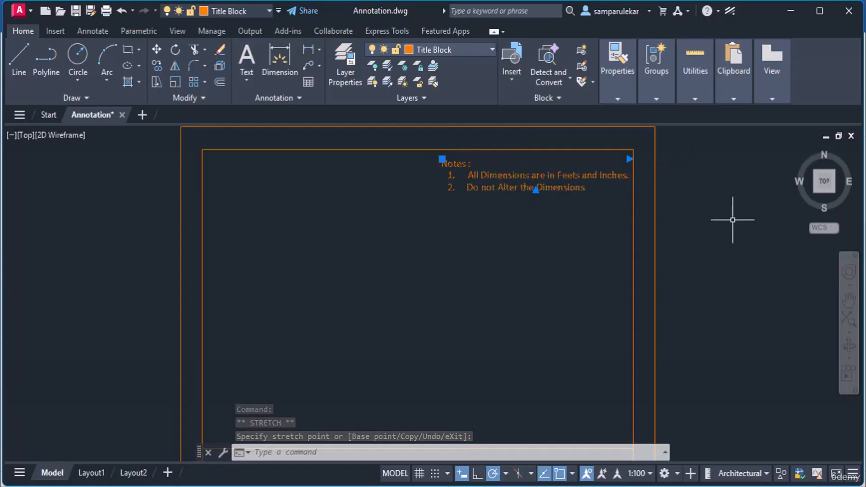
key("Escape")
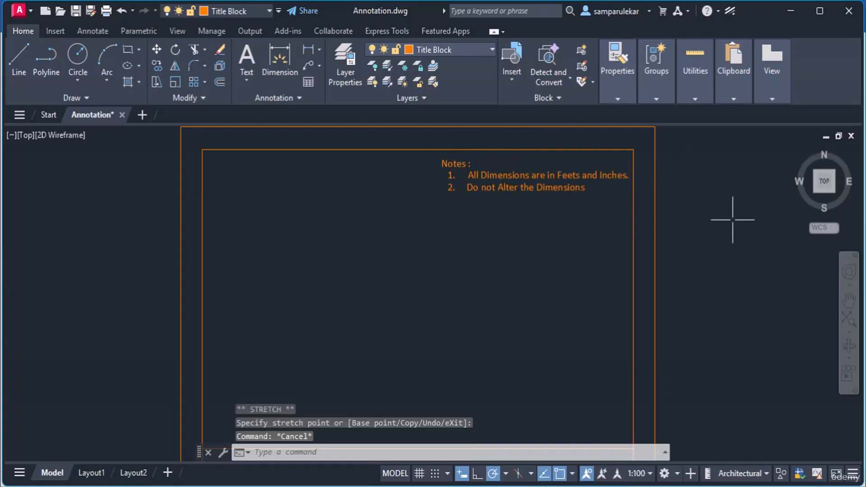
Step: Examine the finished title block and compare its size with the office floor plan in model space
scroll(725, 222, "down", 2)
middle_click_drag(638, 282, 595, 269)
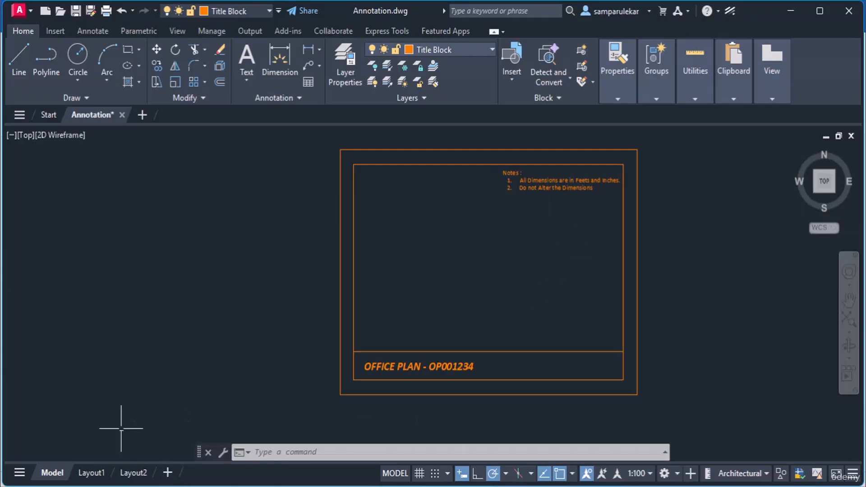
scroll(411, 230, "down", 4)
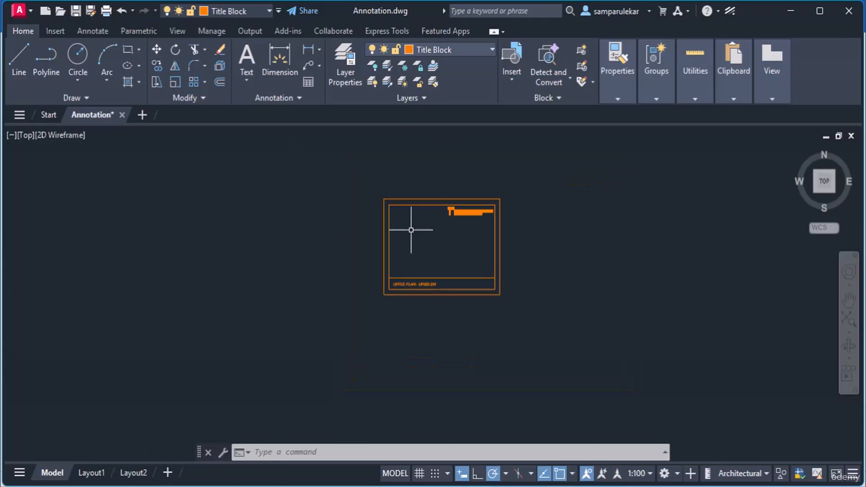
scroll(700, 240, "down", 2)
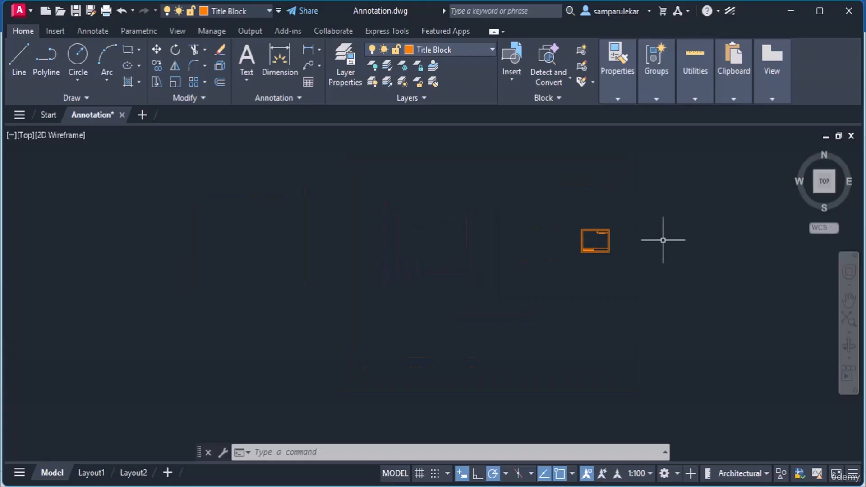
middle_click_drag(663, 239, 396, 267)
scroll(413, 264, "down", 6)
scroll(484, 262, "down", 1)
scroll(554, 275, "down", 5)
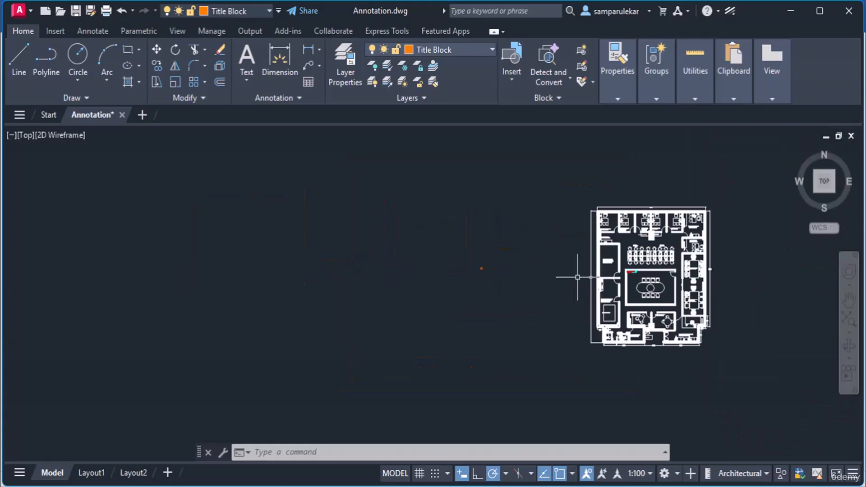
scroll(576, 280, "up", 5)
scroll(302, 239, "up", 6)
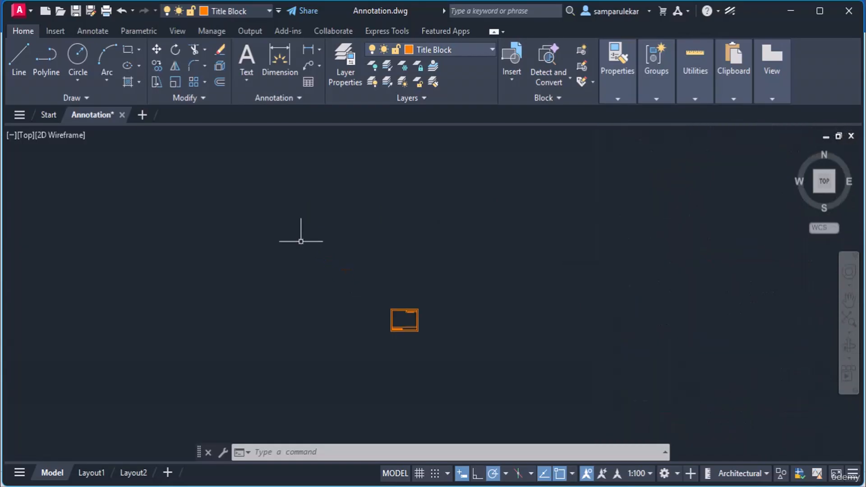
scroll(388, 308, "up", 5)
scroll(454, 347, "up", 5)
middle_click_drag(454, 346, 464, 267)
scroll(464, 266, "down", 2)
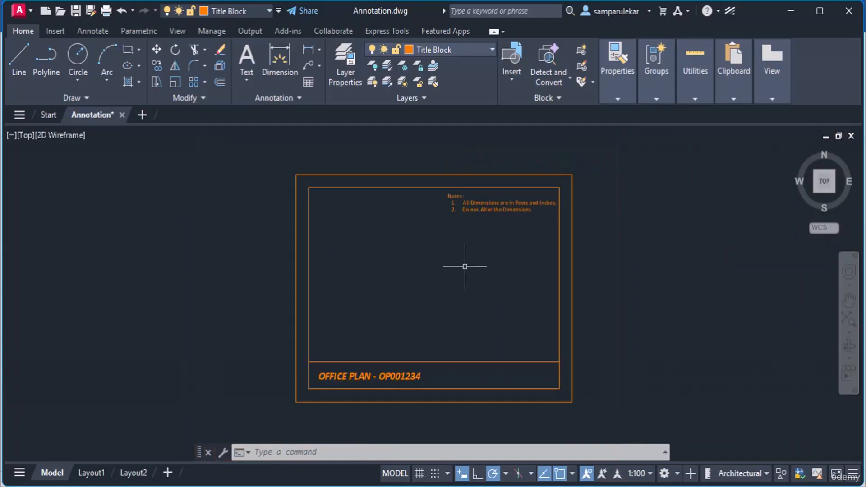